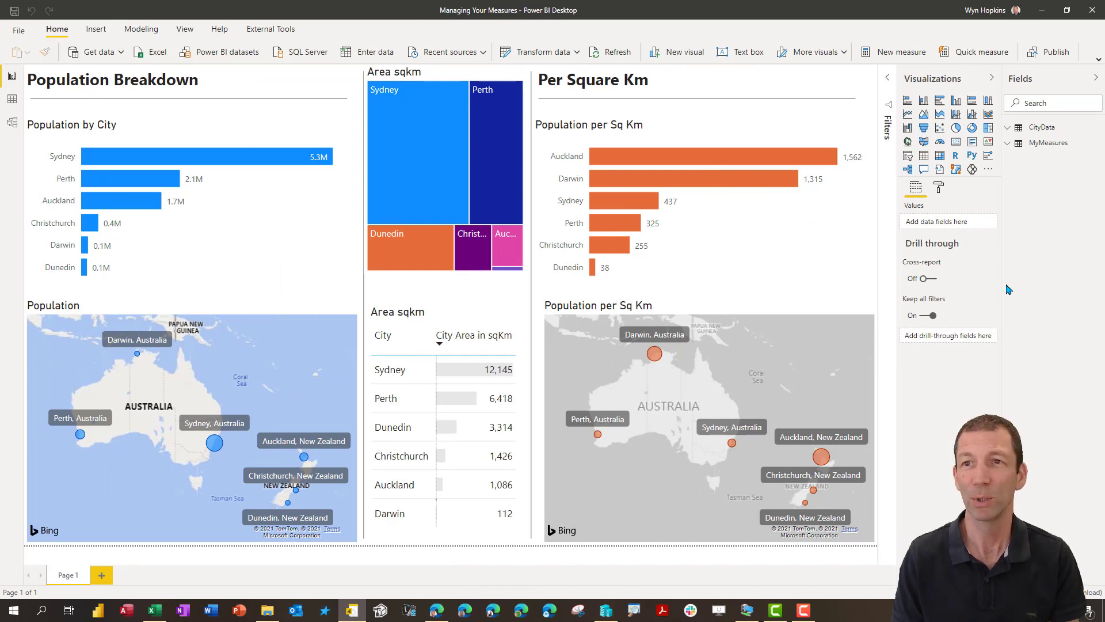
Step: Restore down the maximized Power BI Desktop window to reveal the Excel workbook behind it
click(1066, 11)
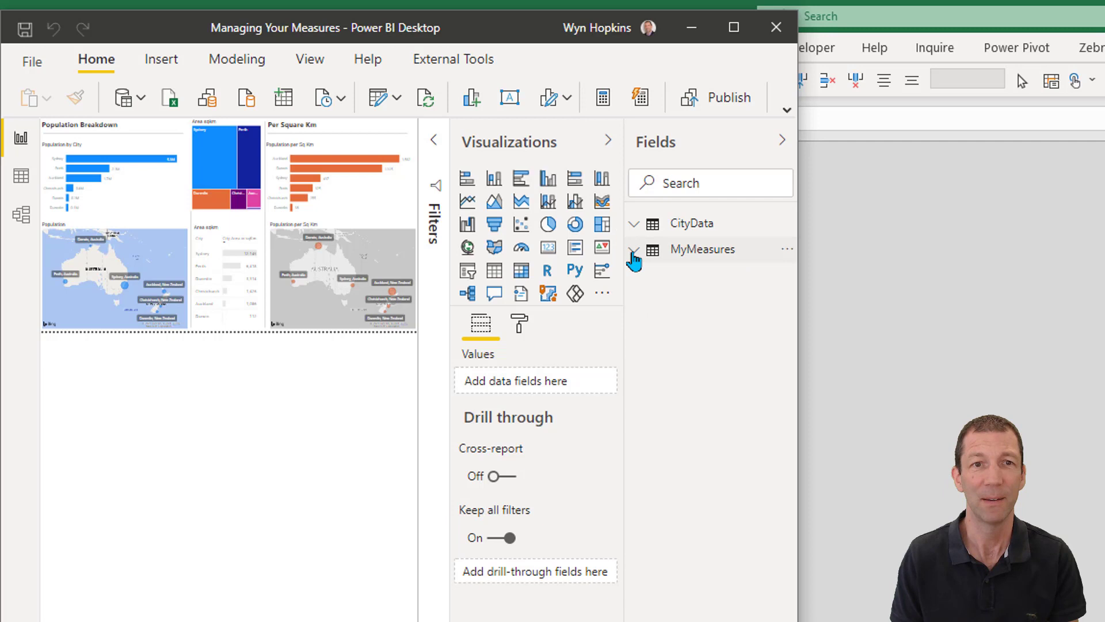
Step: Expand the MyMeasures and CityData tables, then widen the window and Fields pane to show full names
click(634, 244)
click(633, 226)
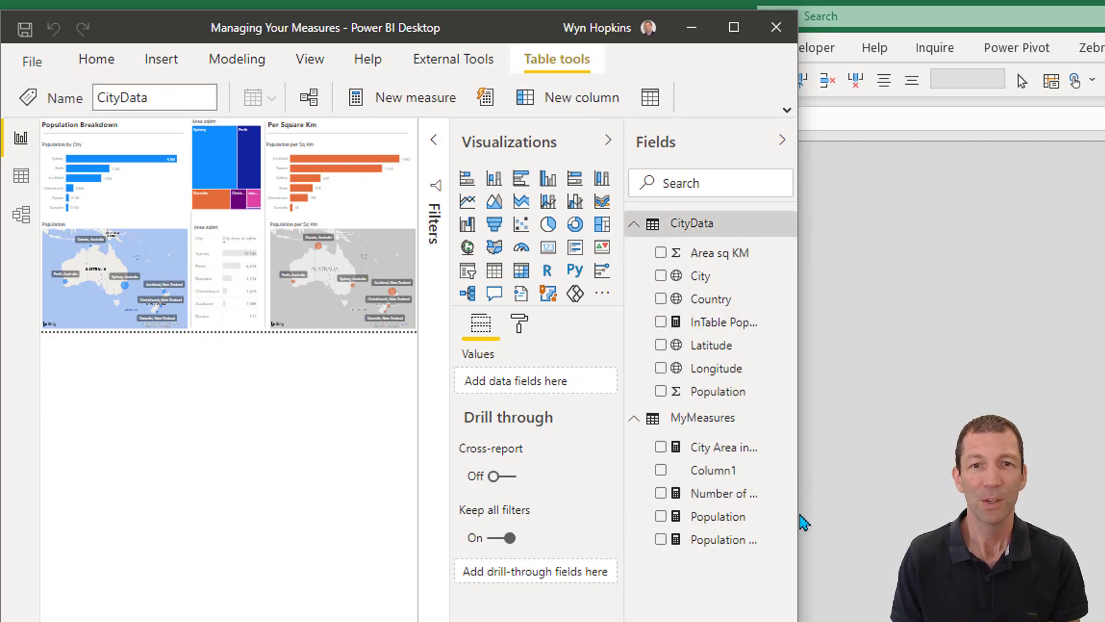
drag(800, 513, 907, 518)
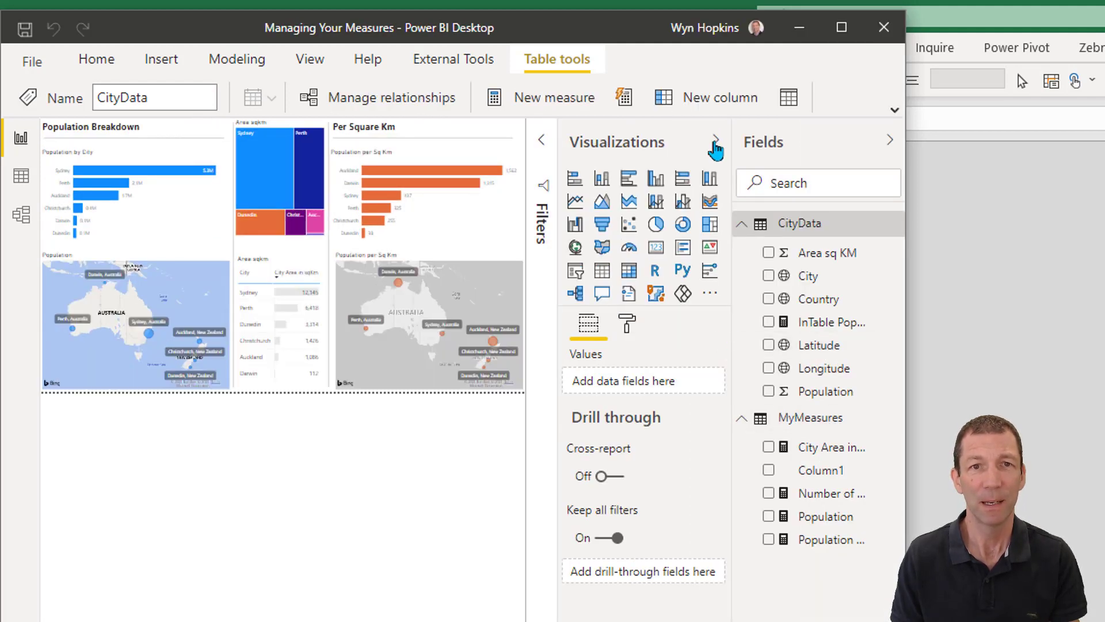
drag(733, 337, 638, 351)
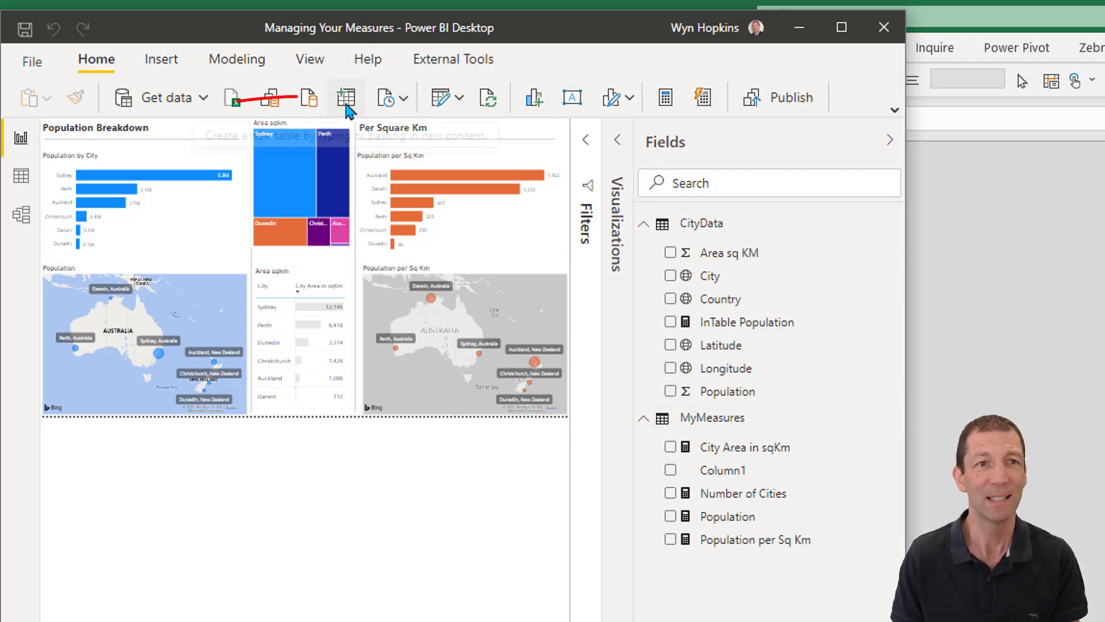
Step: Use Enter data to create and load a new table named 'MyMeasures'
click(347, 109)
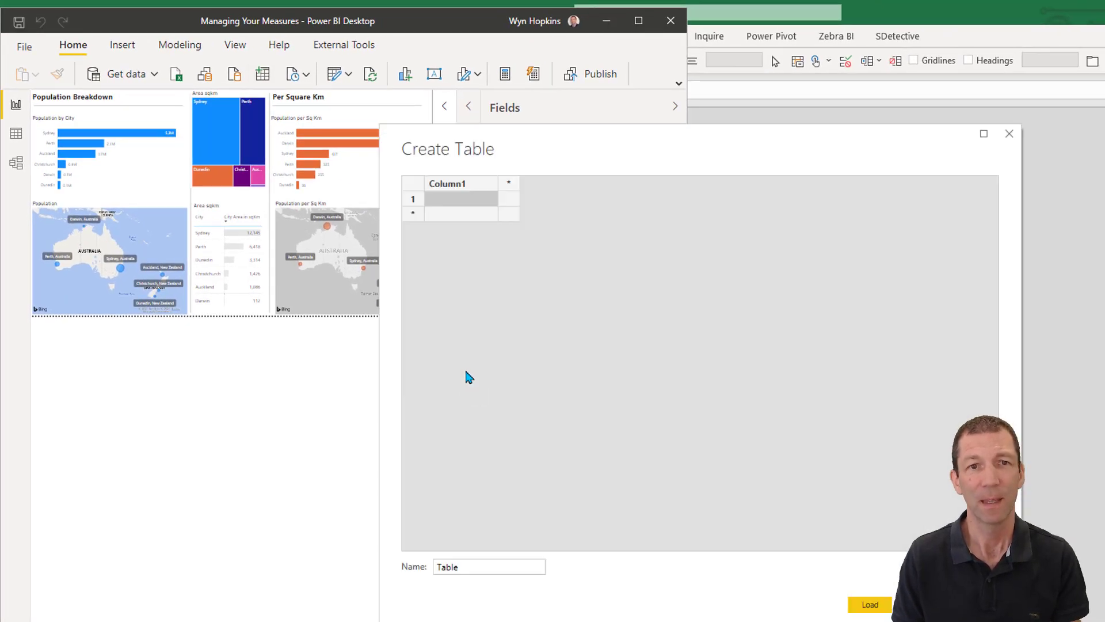
double_click(444, 567)
text(MyMea)
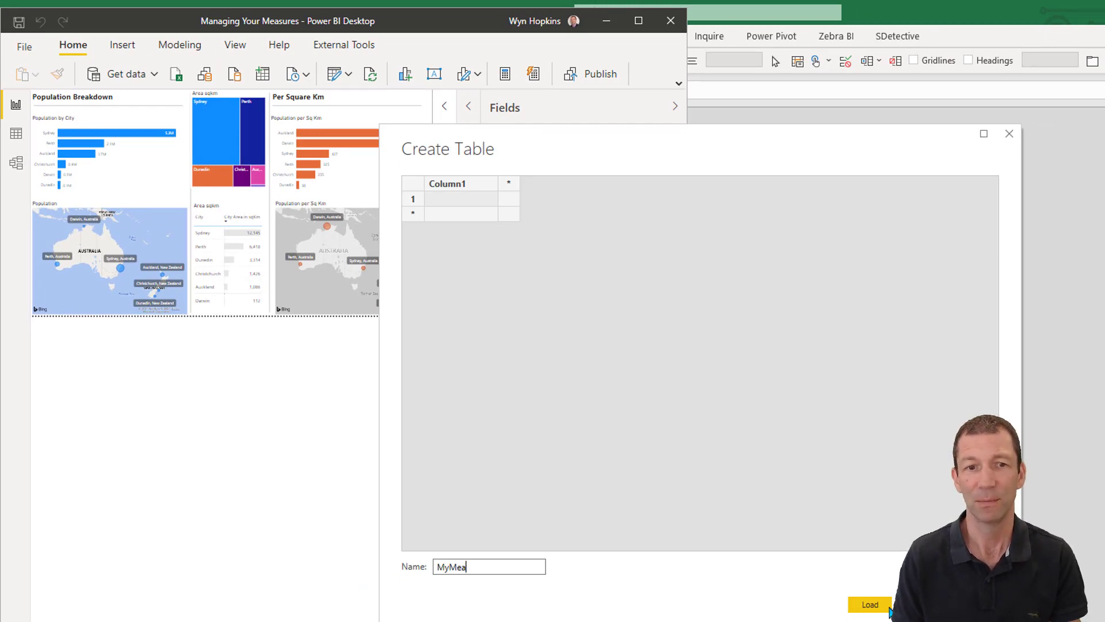
text(sures)
key(Return)
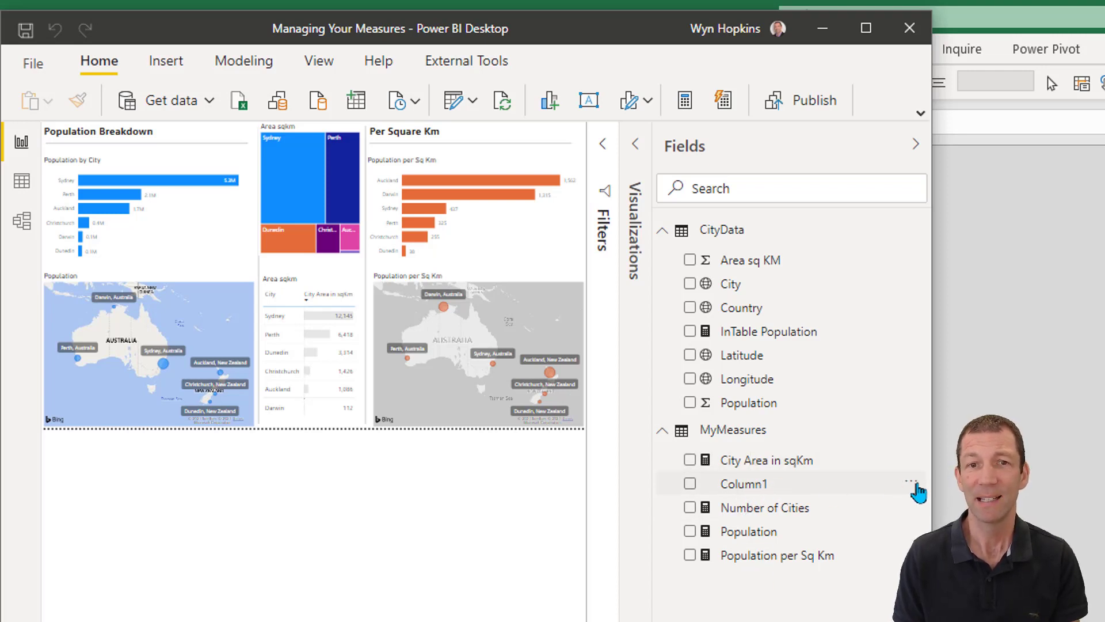
Step: Delete the placeholder Column1 from the MyMeasures table
click(911, 485)
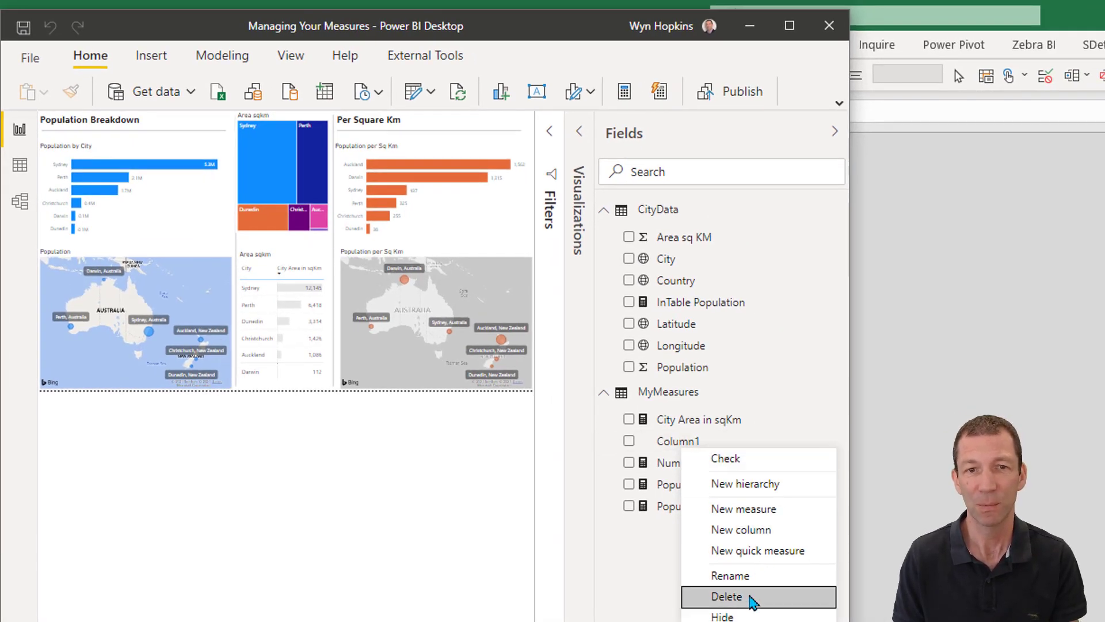
click(752, 602)
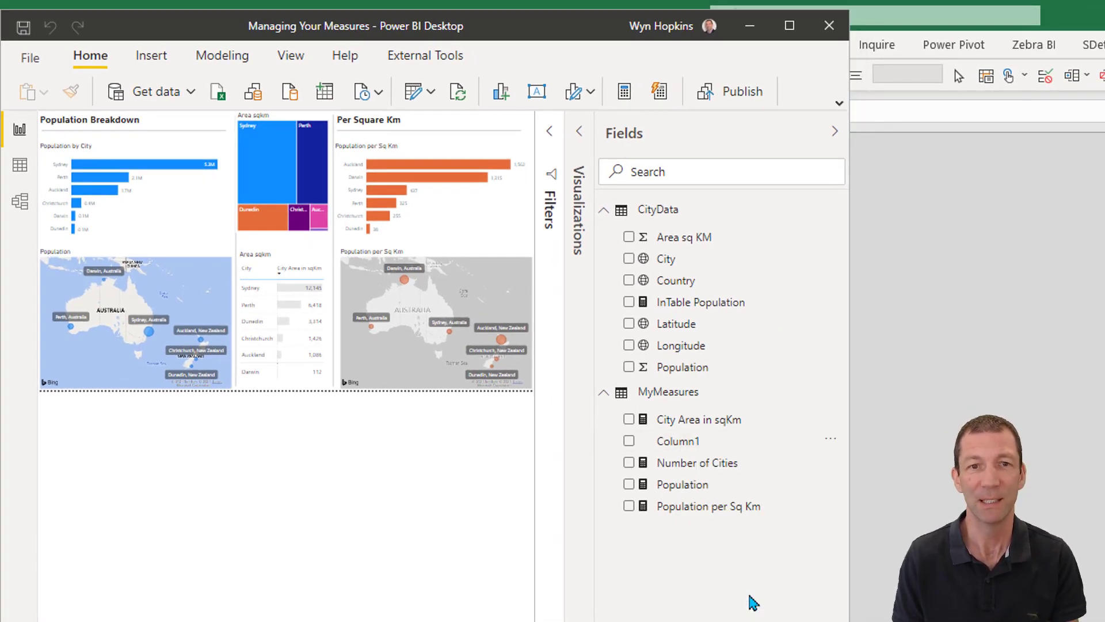
key(Return)
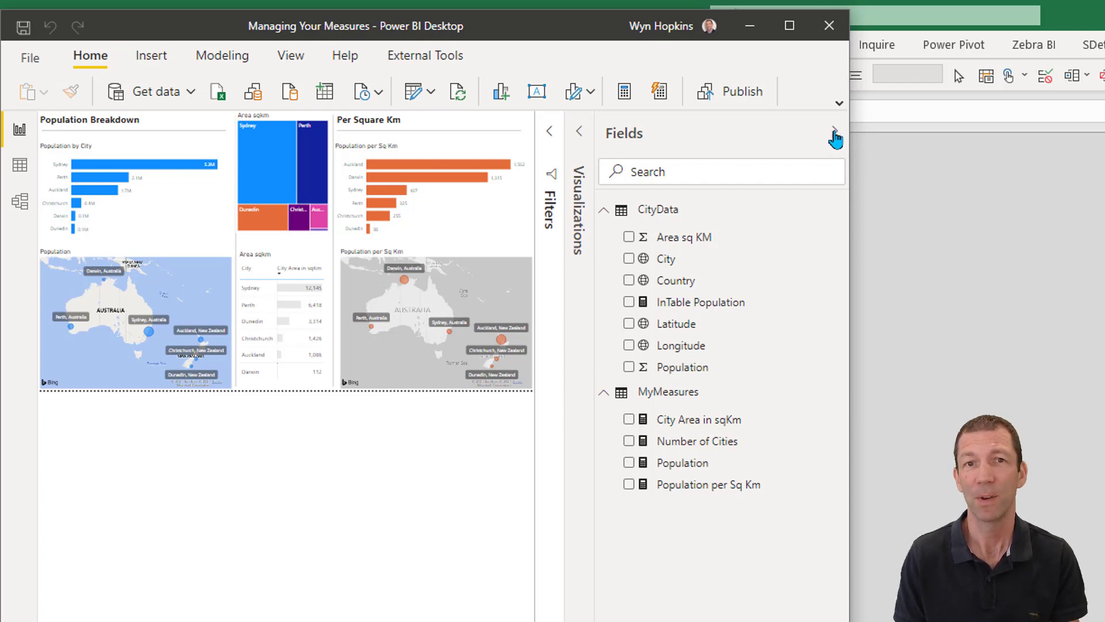
Step: Collapse and reopen the Fields pane, then expand the MyMeasures and CityData tables
click(834, 134)
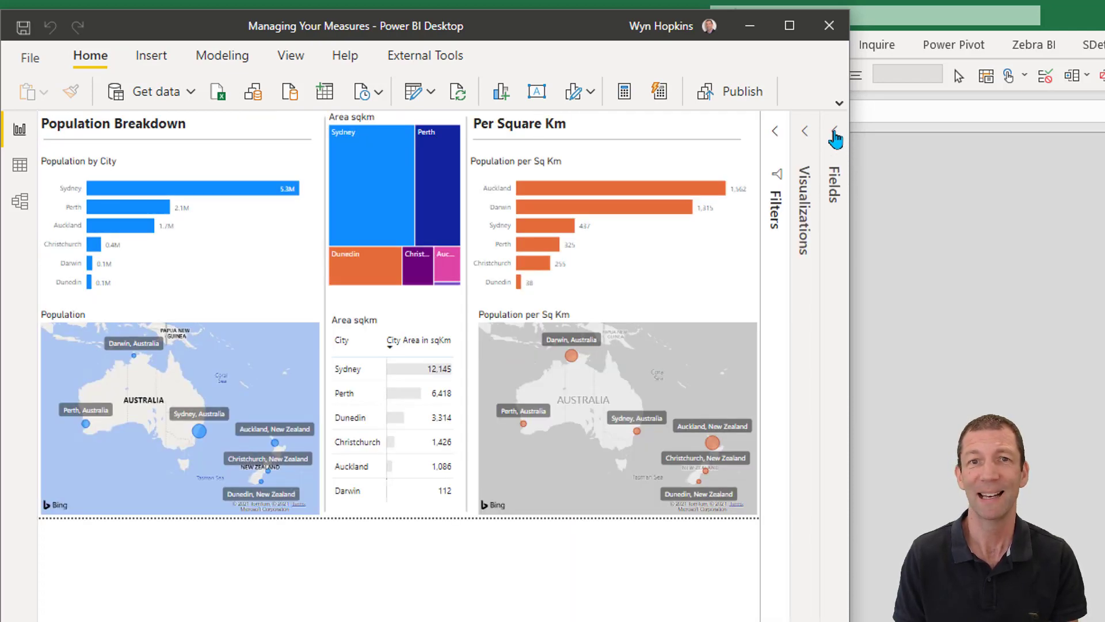
click(833, 135)
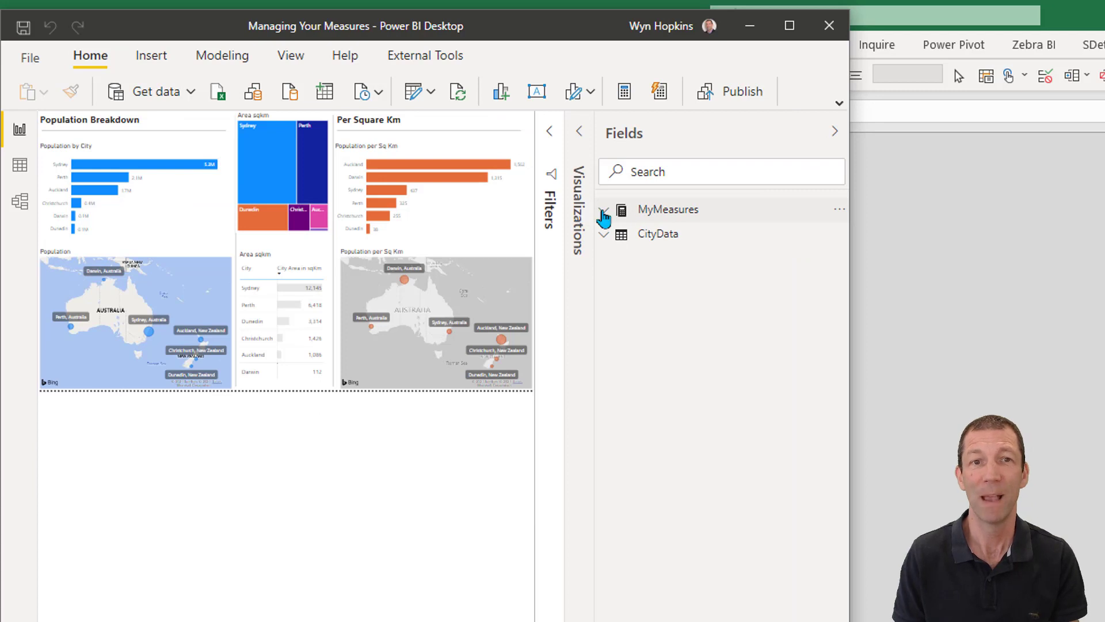
click(604, 212)
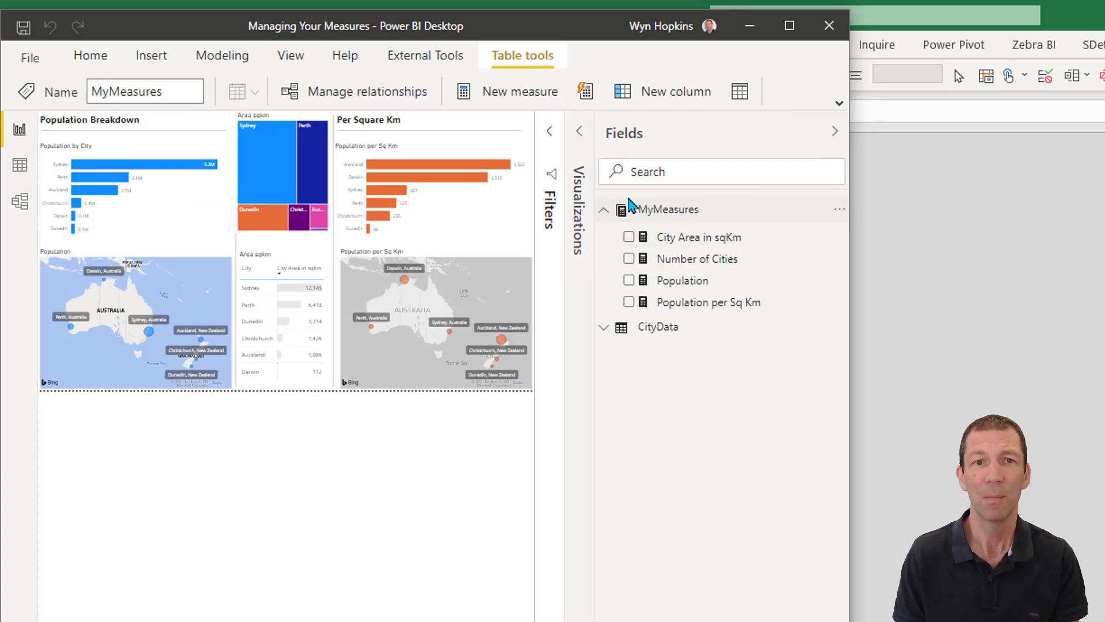
click(604, 328)
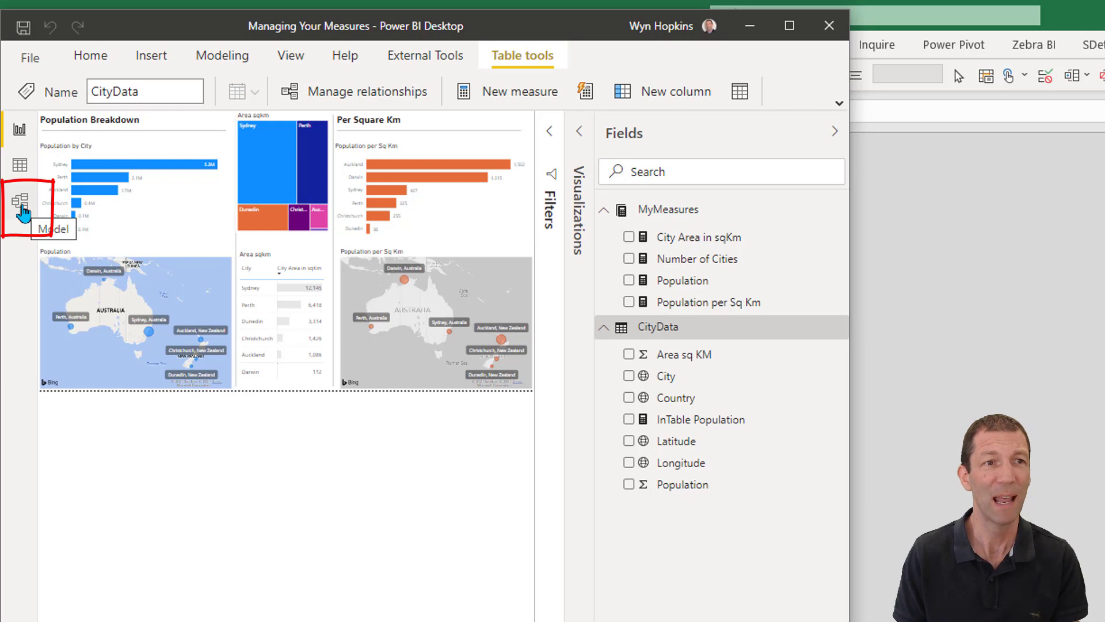
Step: In Model view, set the display folder of City Area in sqKm and Number of Cities to 'City Measures'
click(18, 210)
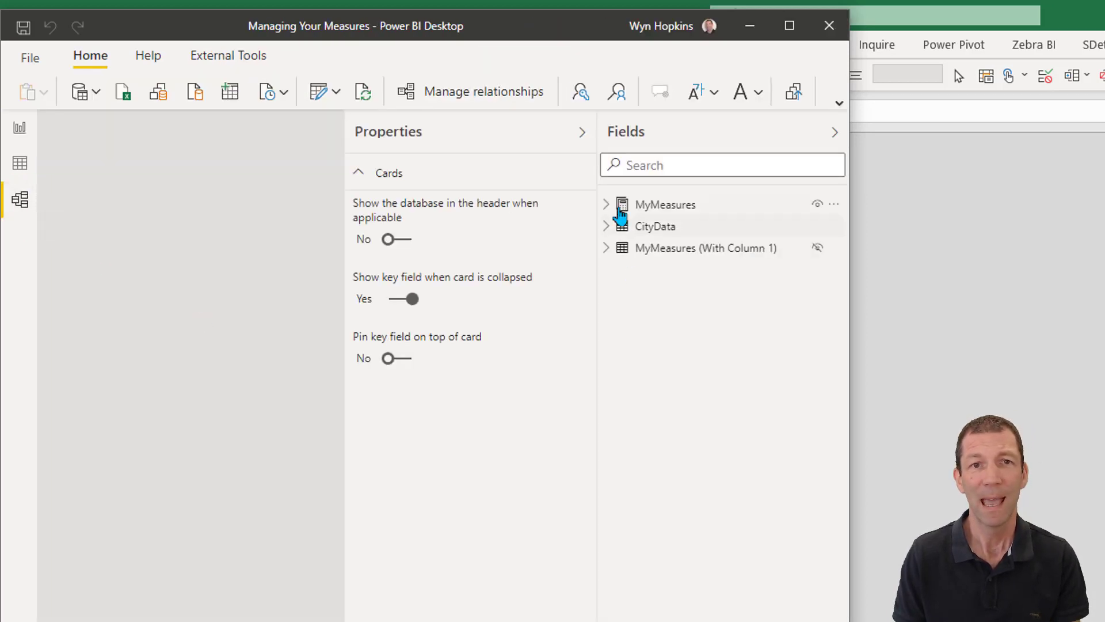
click(606, 204)
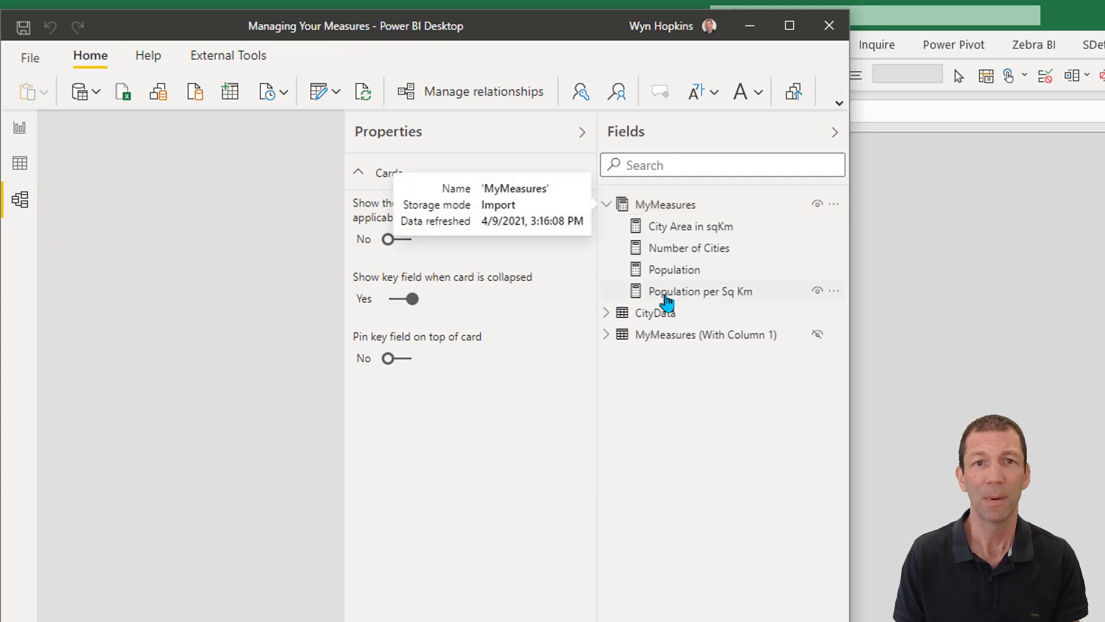
click(683, 227)
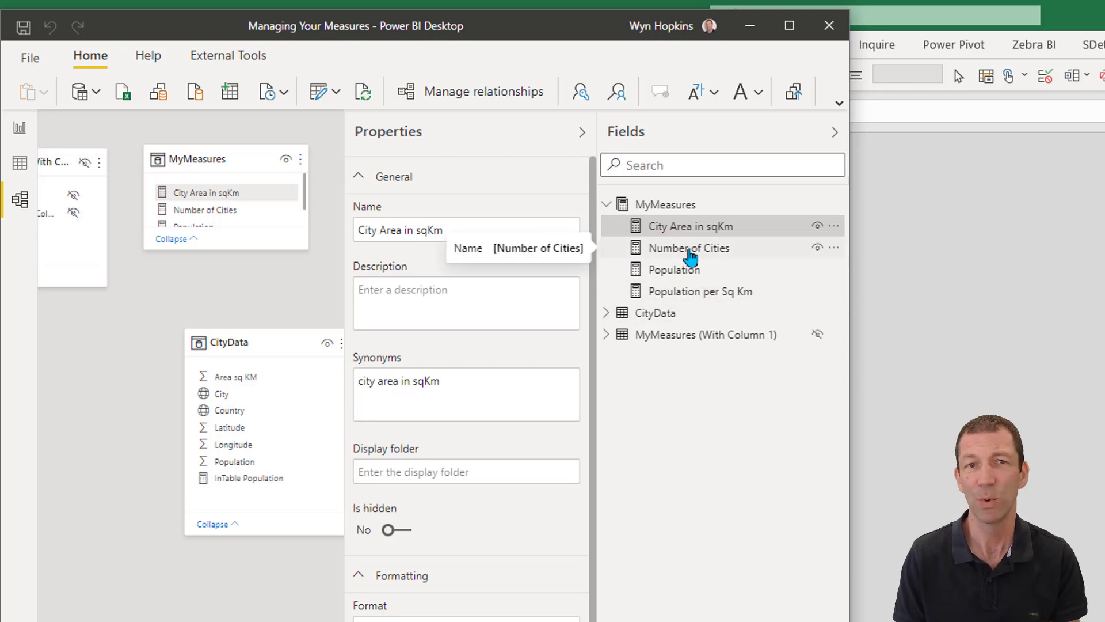
ctrl+click(690, 249)
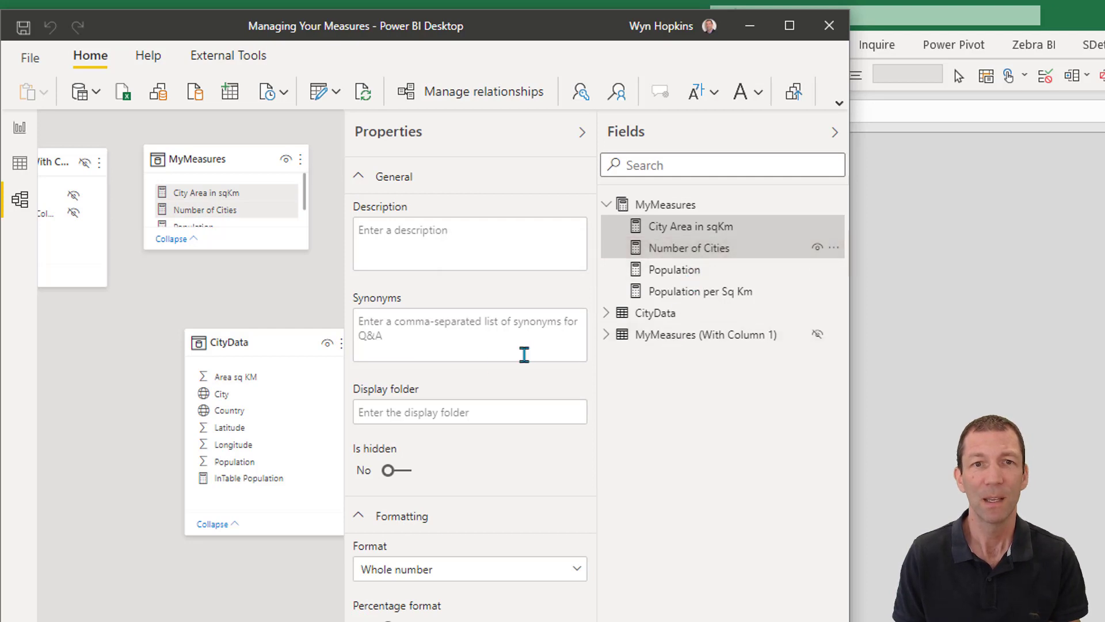
click(475, 412)
text(City )
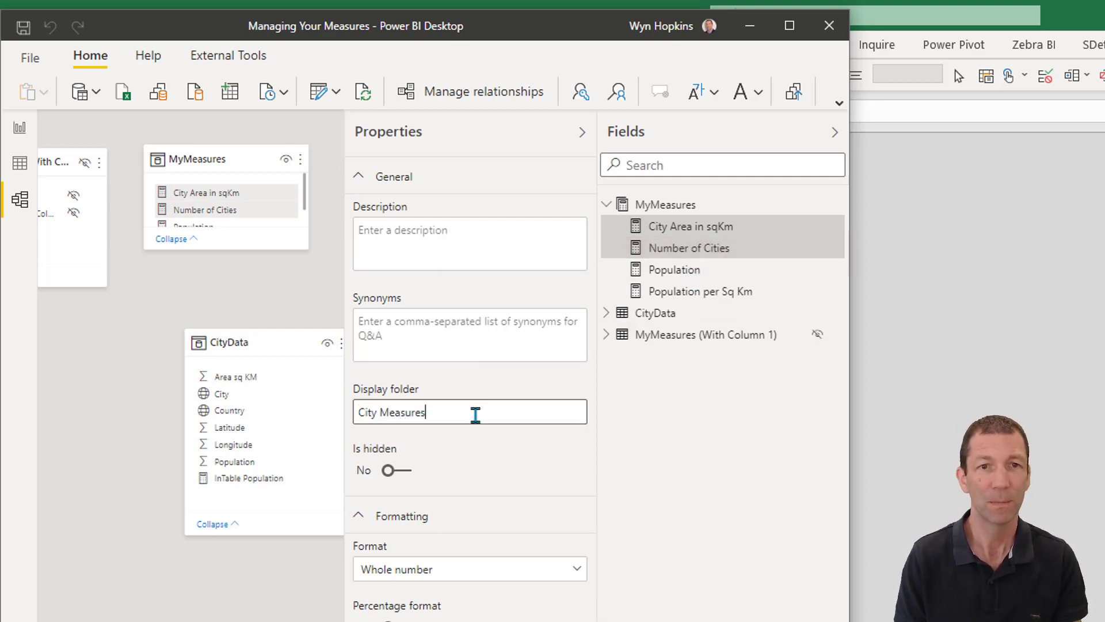
text(Measures)
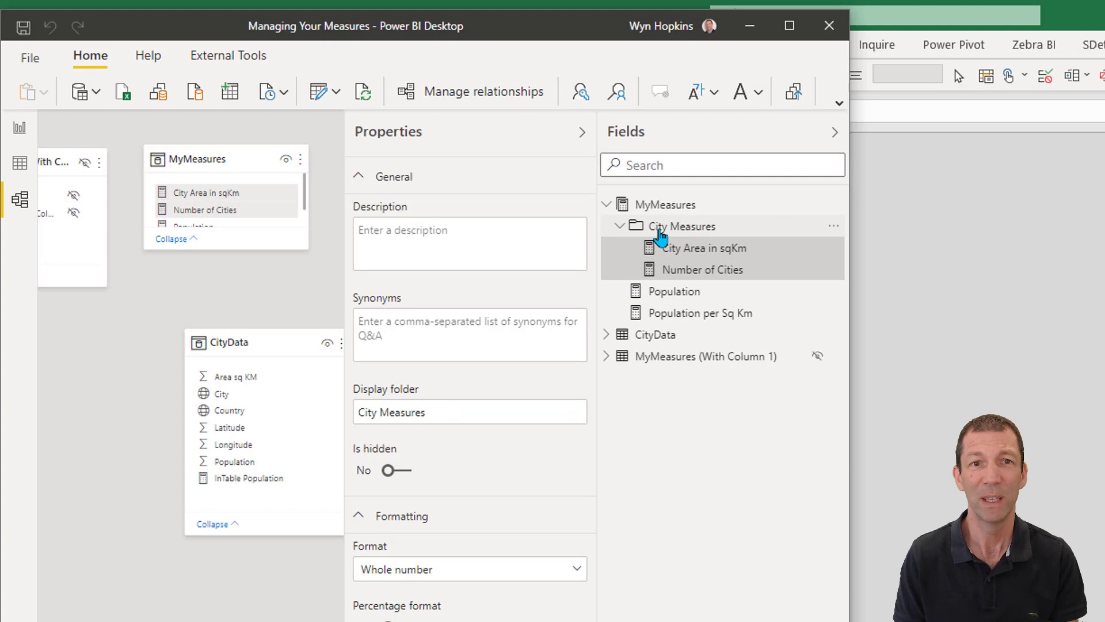
Step: Put Population and Population per Sq Km into a 'Population Measures' display folder
click(657, 293)
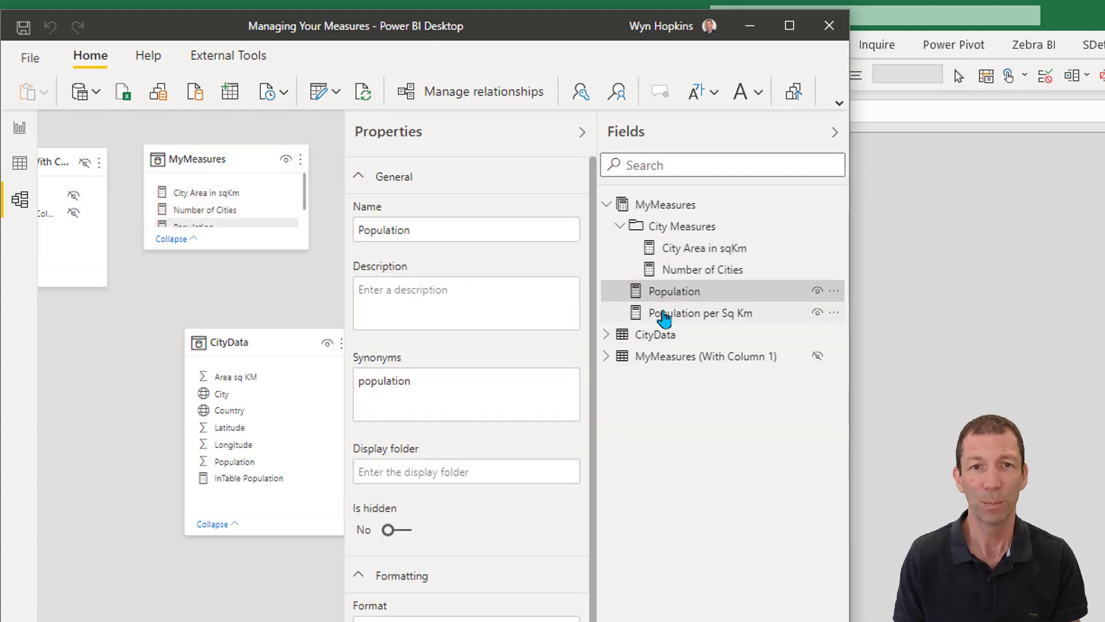
ctrl+click(663, 314)
click(506, 415)
text(P)
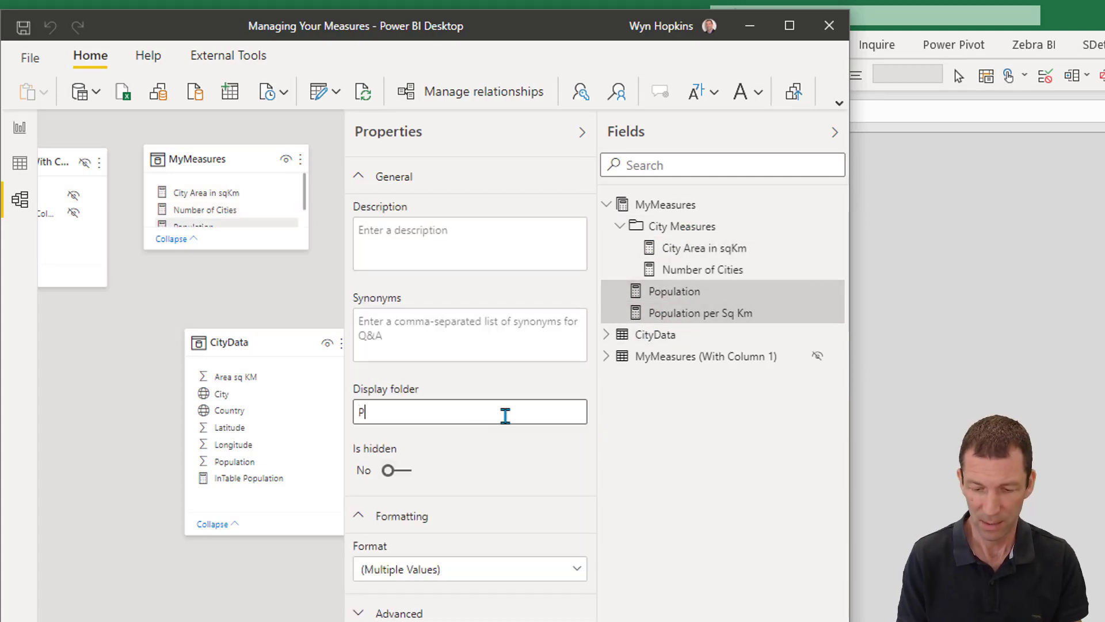
text(opulation Measures)
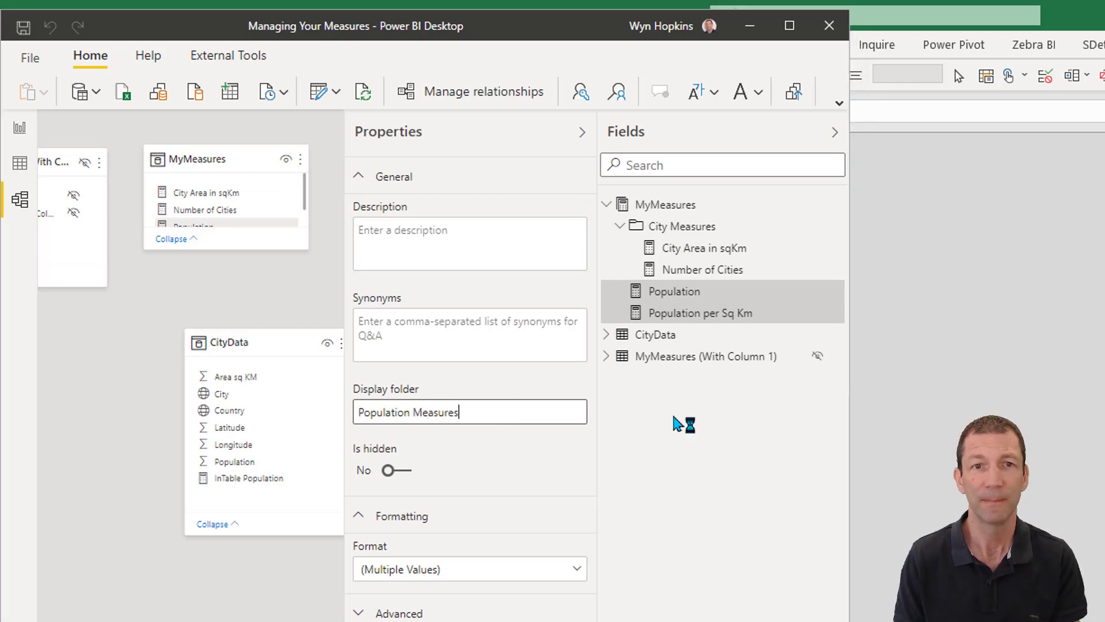
click(683, 425)
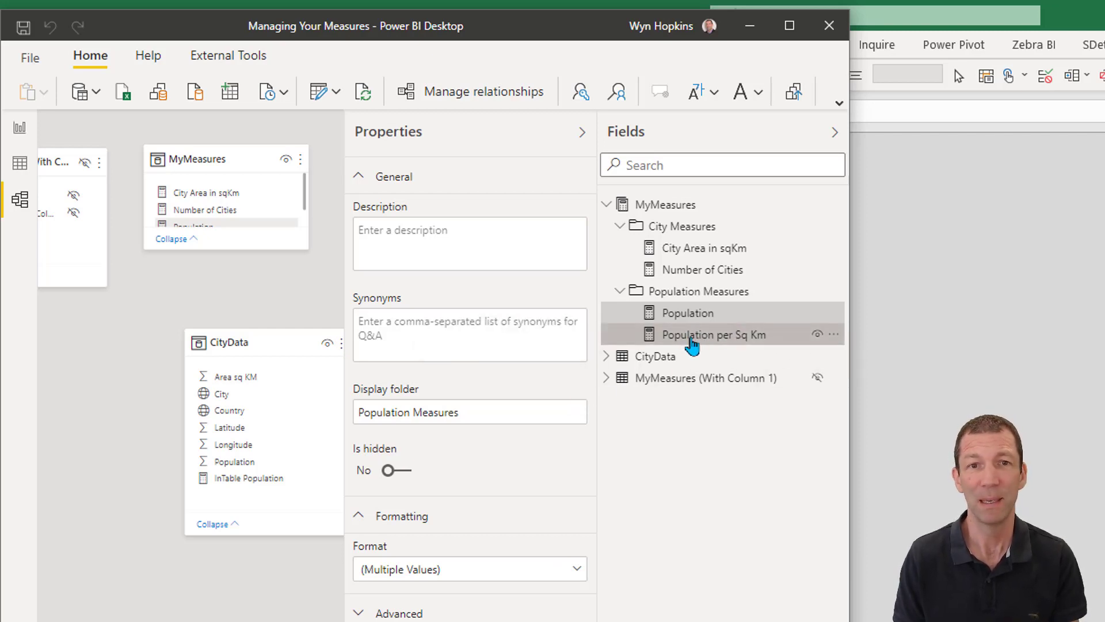
Step: Nest Population per Sq Km in a subfolder via the path 'Population Measures\Sub'
click(691, 340)
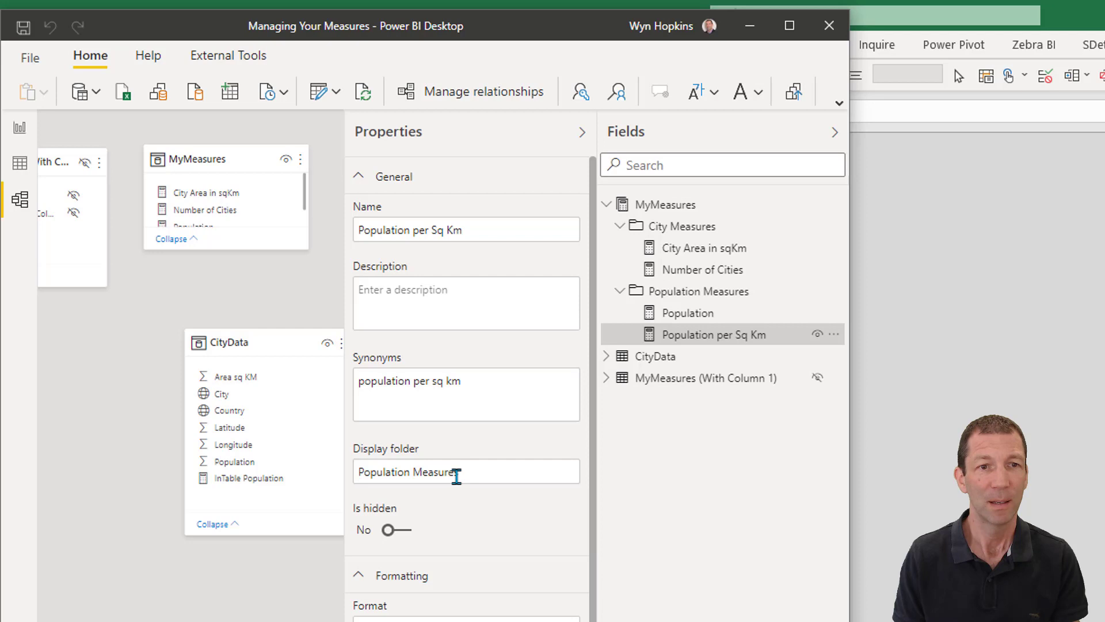
click(456, 477)
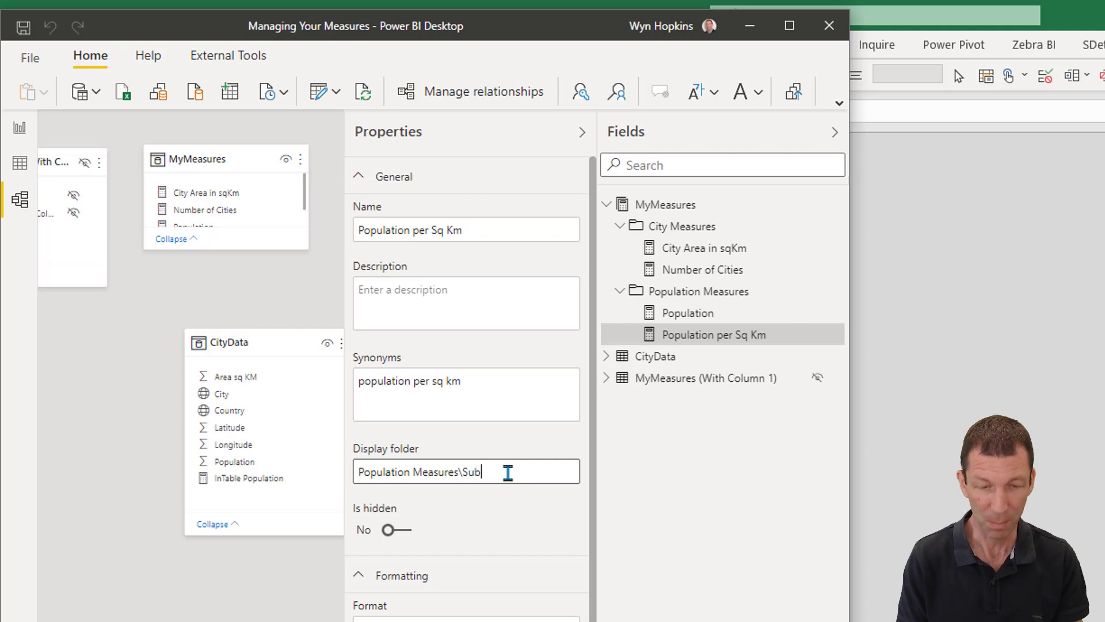
click(694, 335)
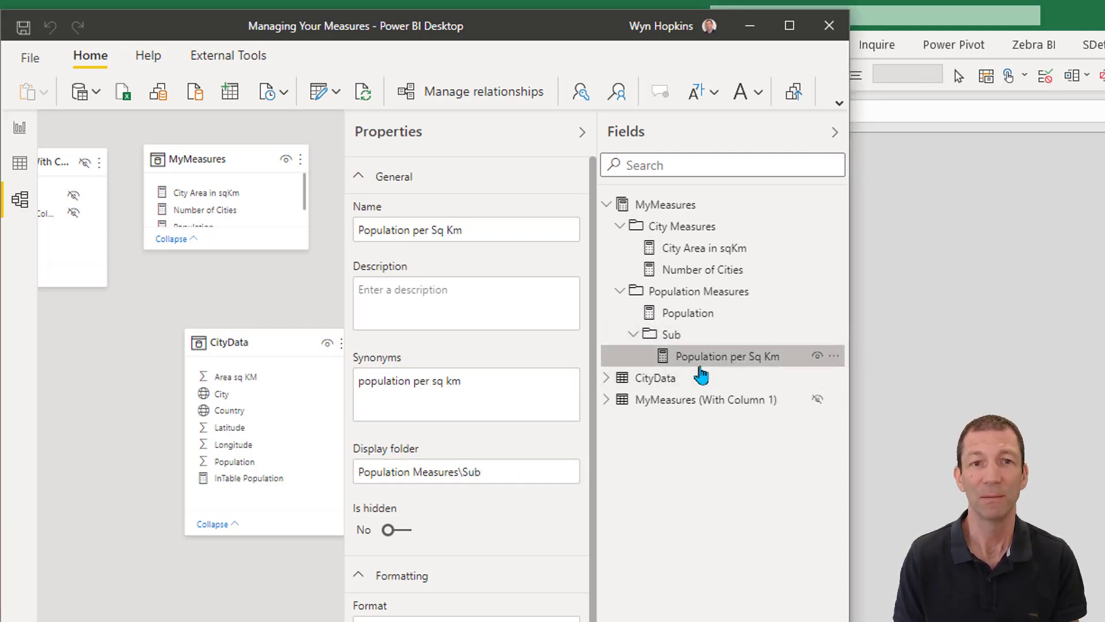
click(546, 476)
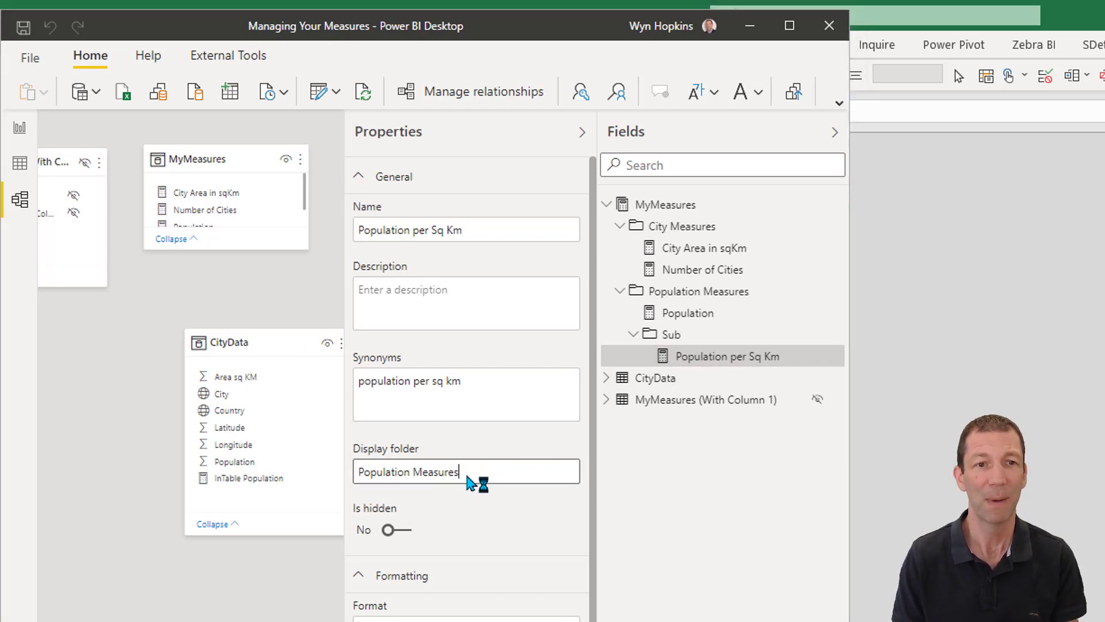
Step: Drop the Sub subfolder, then set Population per Sq Km's folders to 'Population Measures;City Measures'
key(Return)
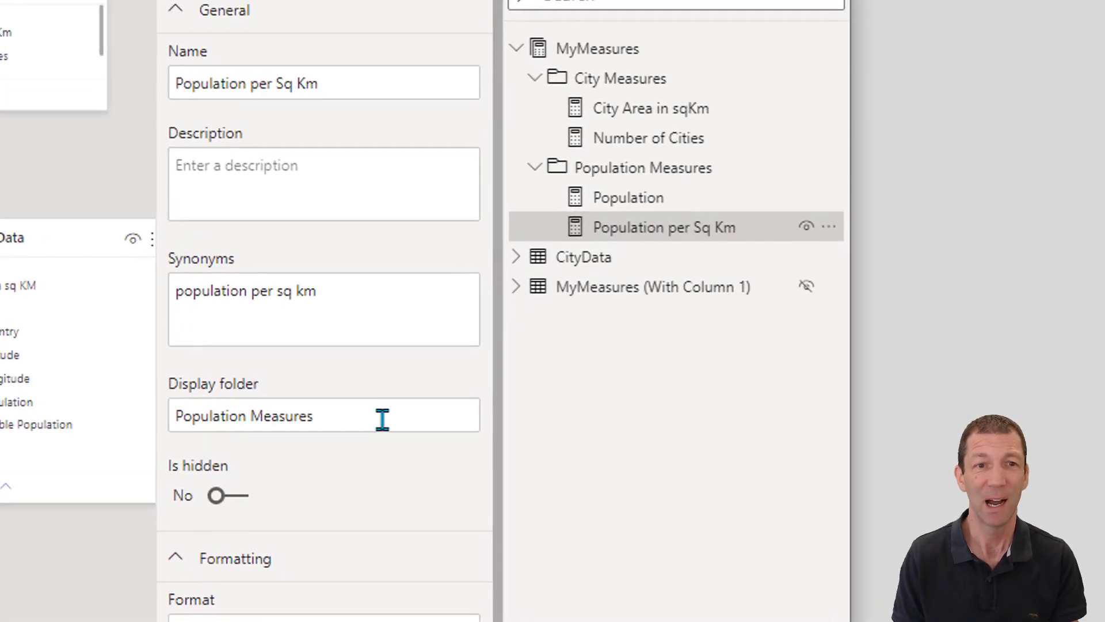
click(382, 419)
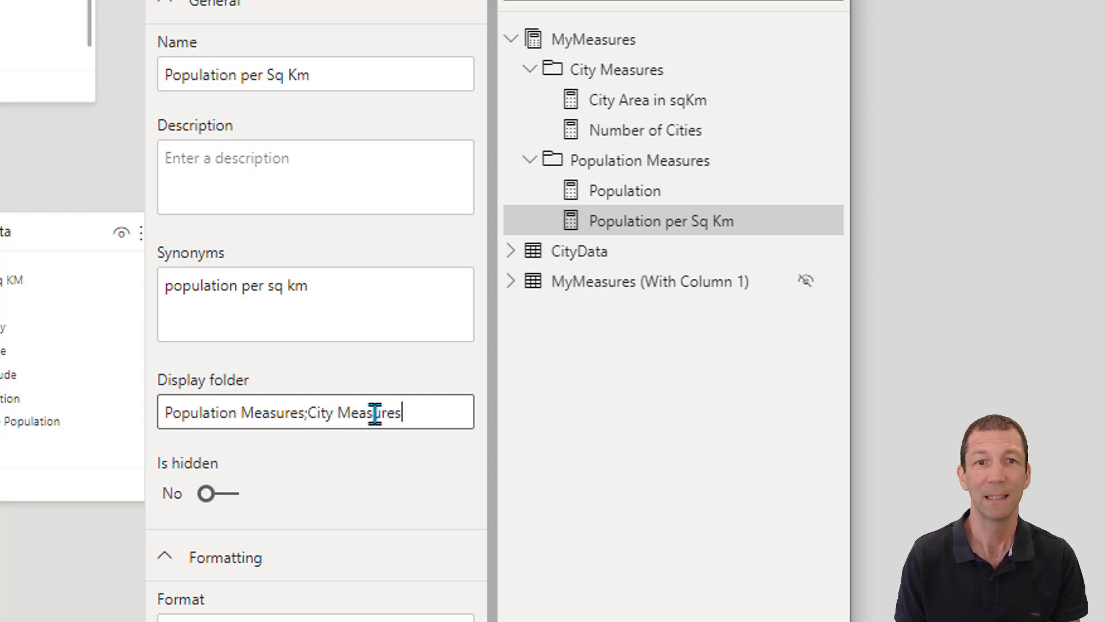
key(Return)
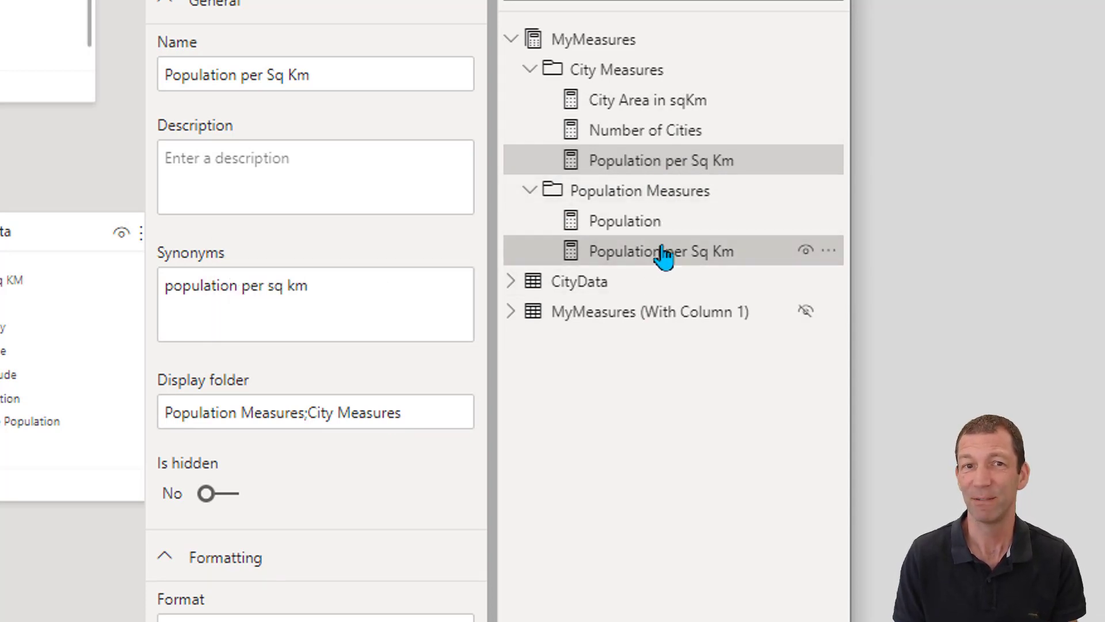
Step: Remove ';City Measures' so Population per Sq Km stays only in Population Measures
click(447, 411)
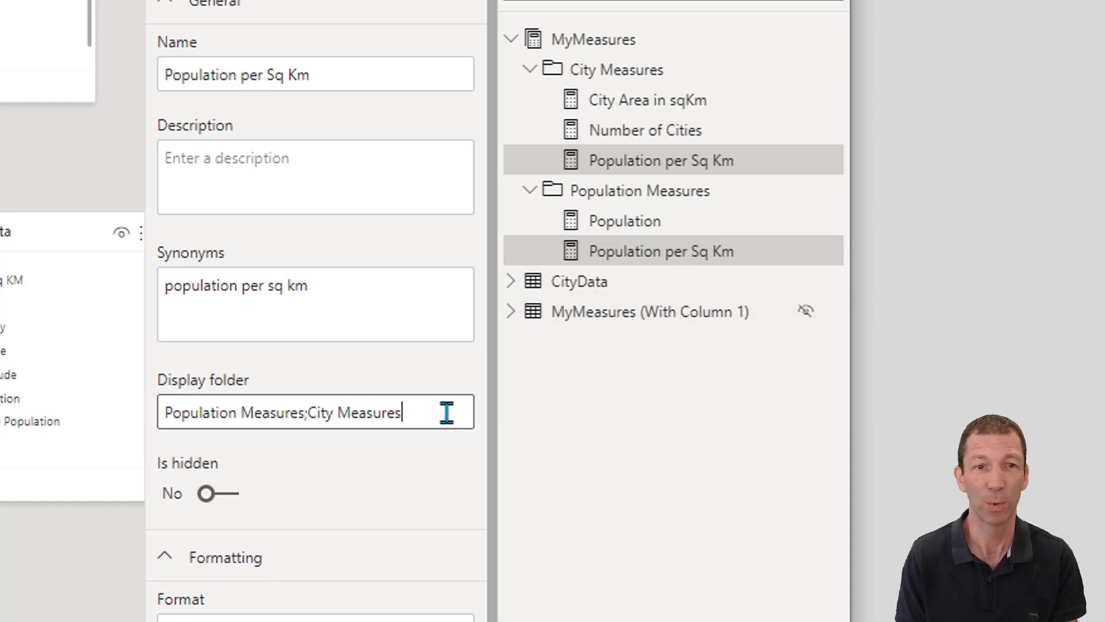
key(BackSpace)
key(BackSpace)
key(BackSpace)
key(BackSpace)
key(BackSpace)
key(BackSpace)
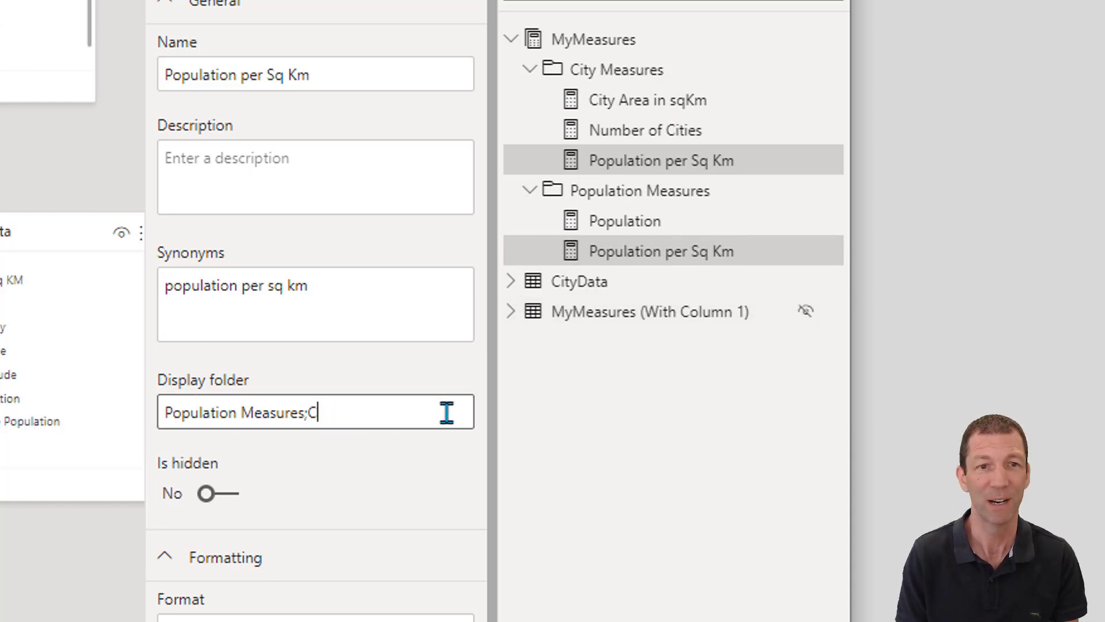
key(BackSpace)
key(BackSpace)
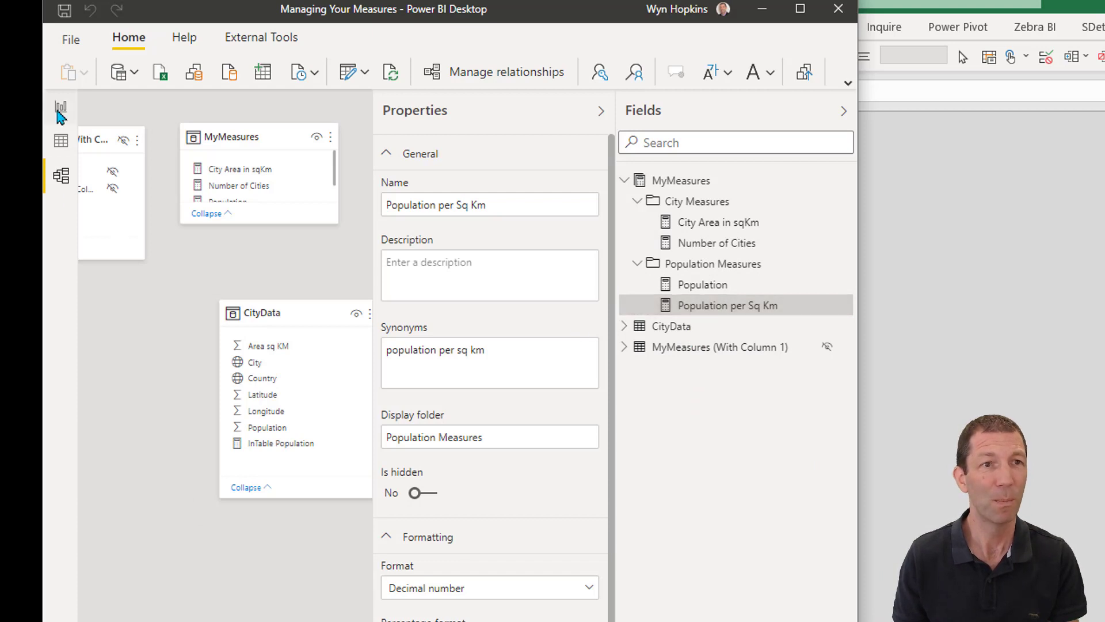
Step: In Report view, expand and collapse the City Measures and Population Measures folders to inspect them
click(60, 109)
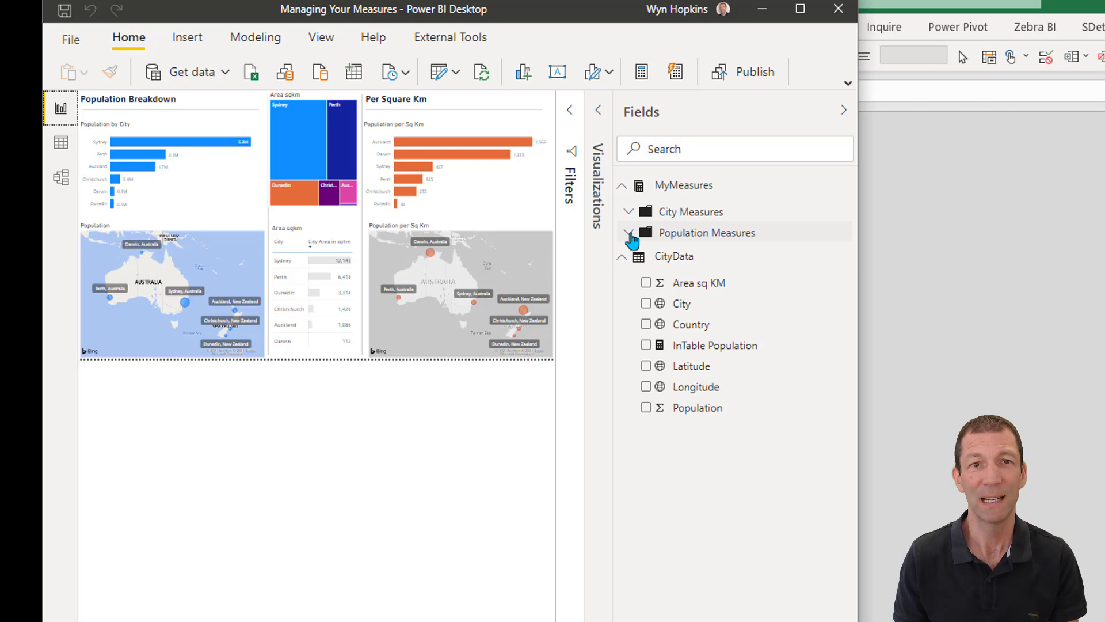
click(629, 233)
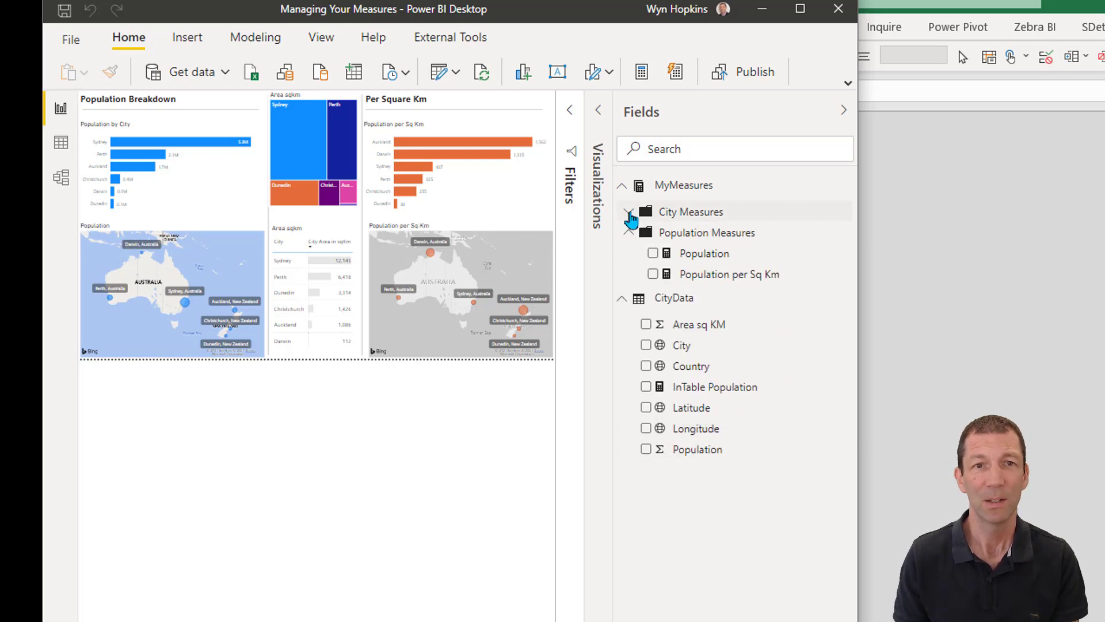
click(630, 213)
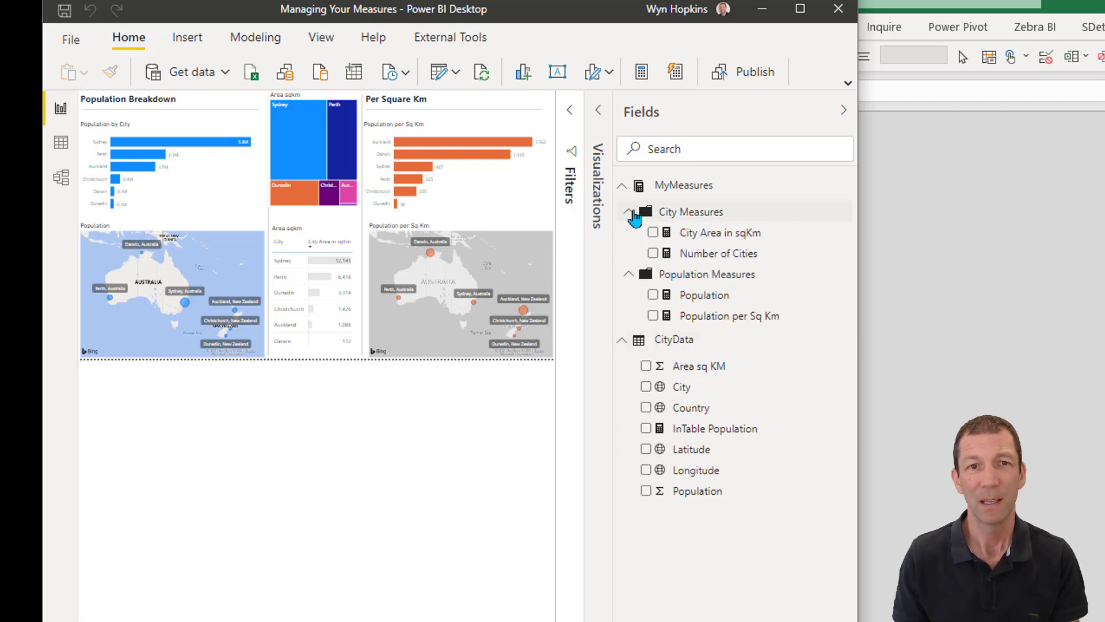
click(630, 213)
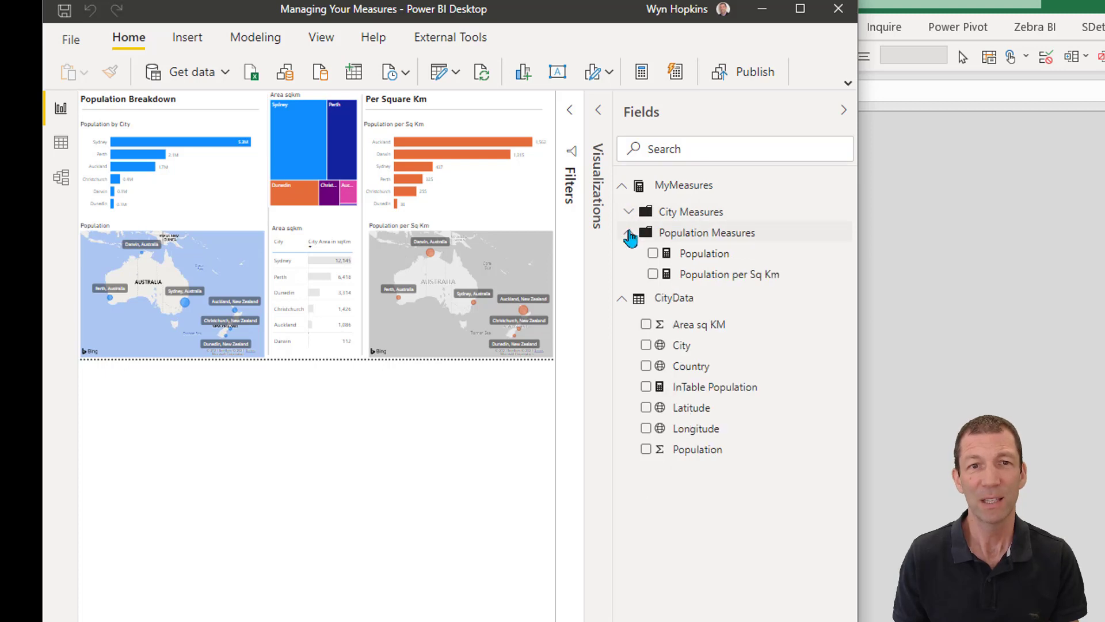
click(630, 233)
click(629, 233)
click(629, 234)
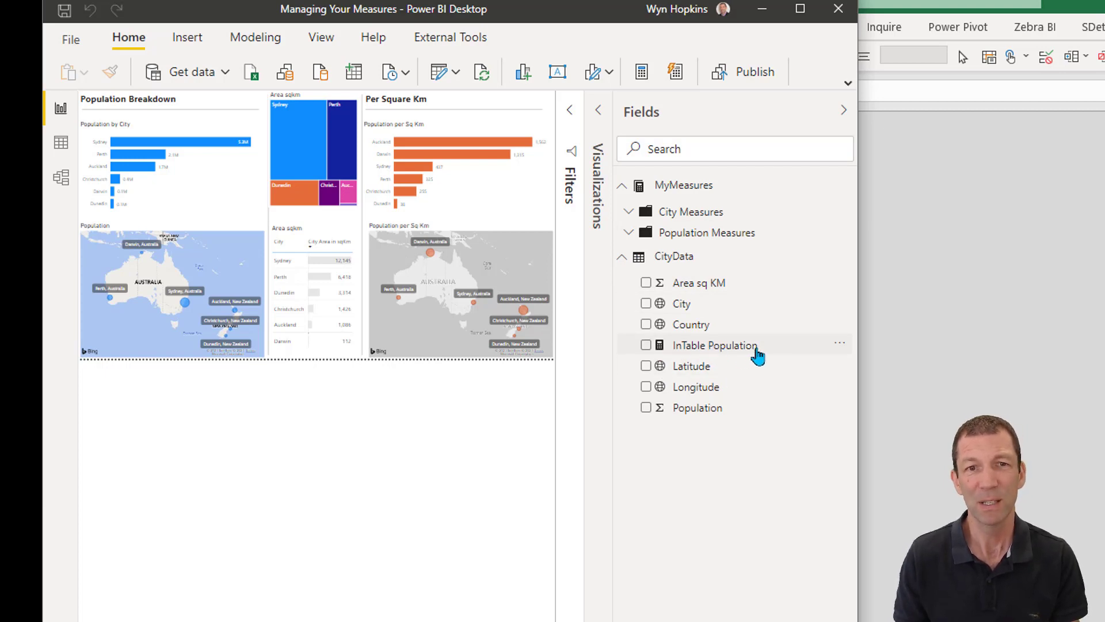
Step: Add a CityData measure 'In Table Area = SUM( CityData[Area sq KM] )'
click(717, 348)
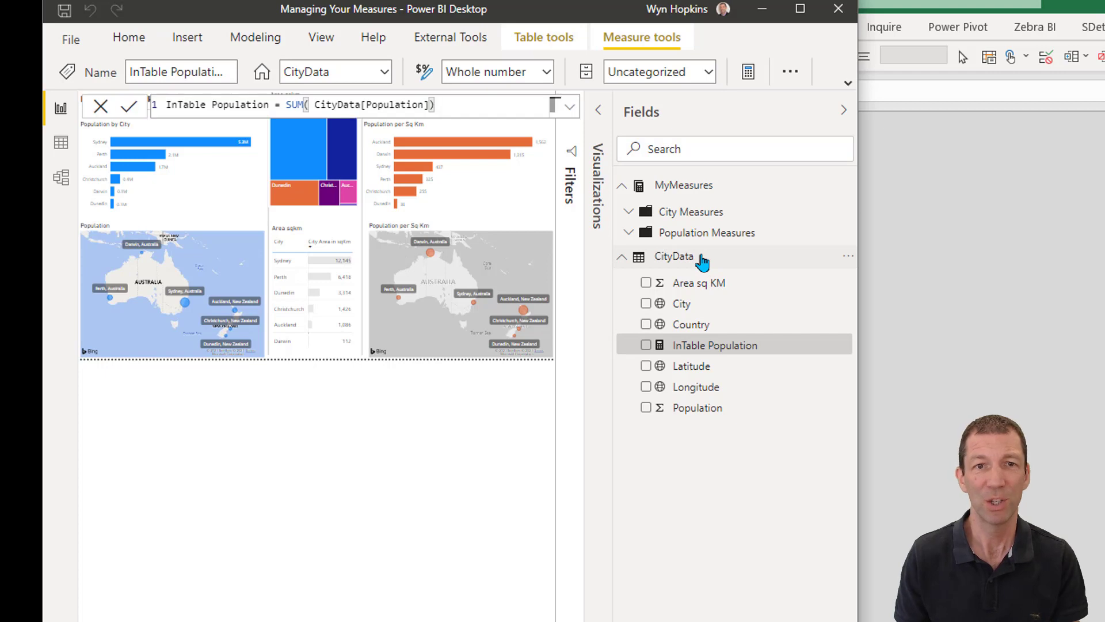
right_click(702, 259)
click(702, 286)
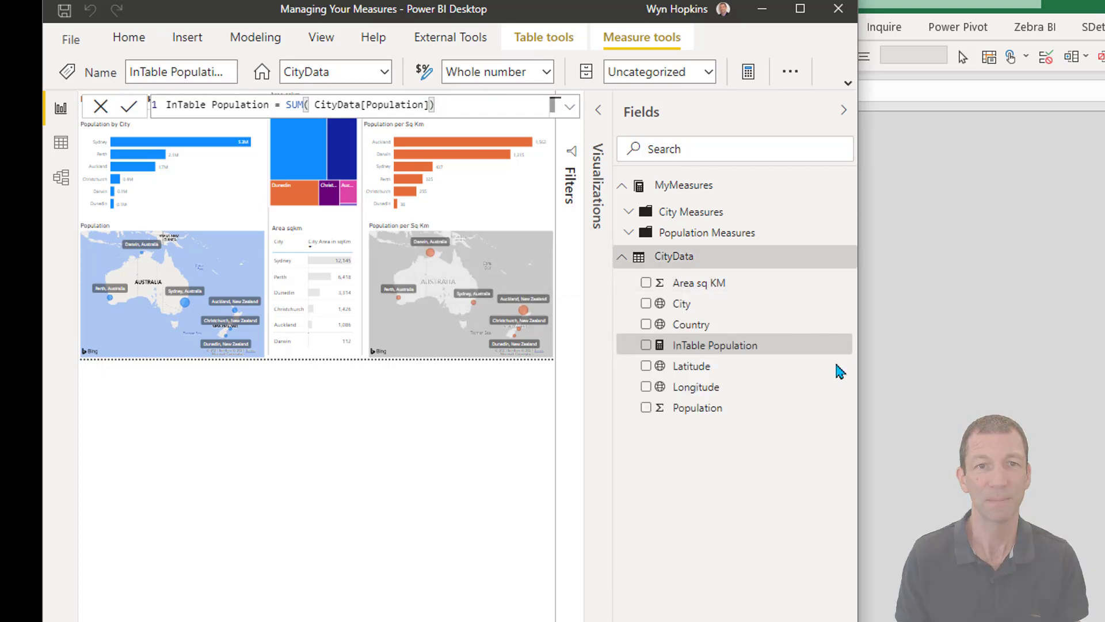
text(In Table Area = SUM()
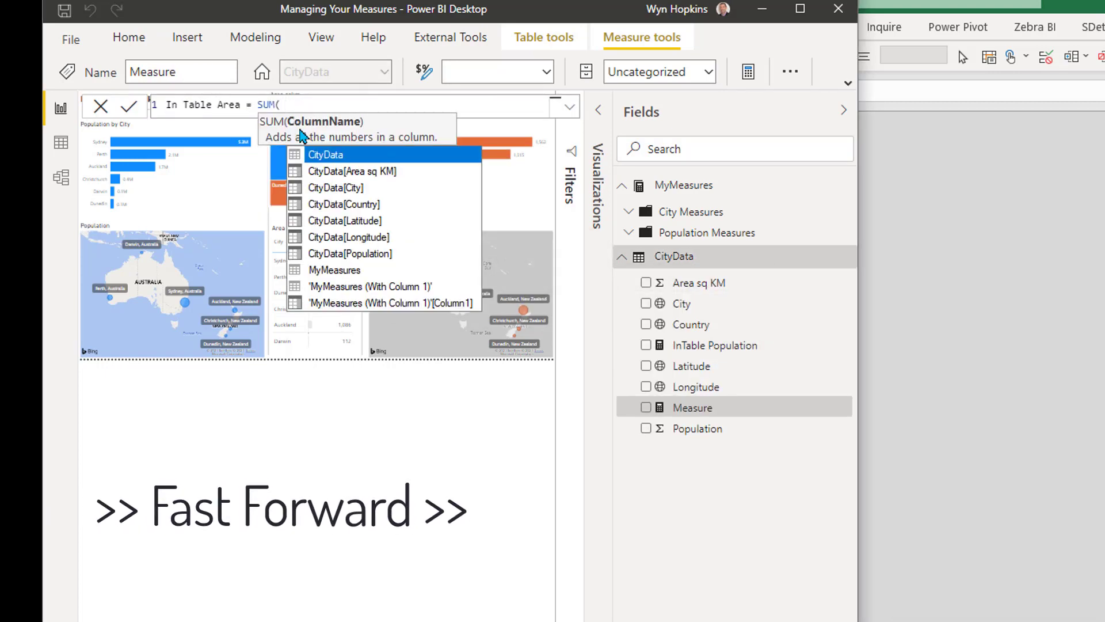
text( CityData[Area sq KM] ))
key(Return)
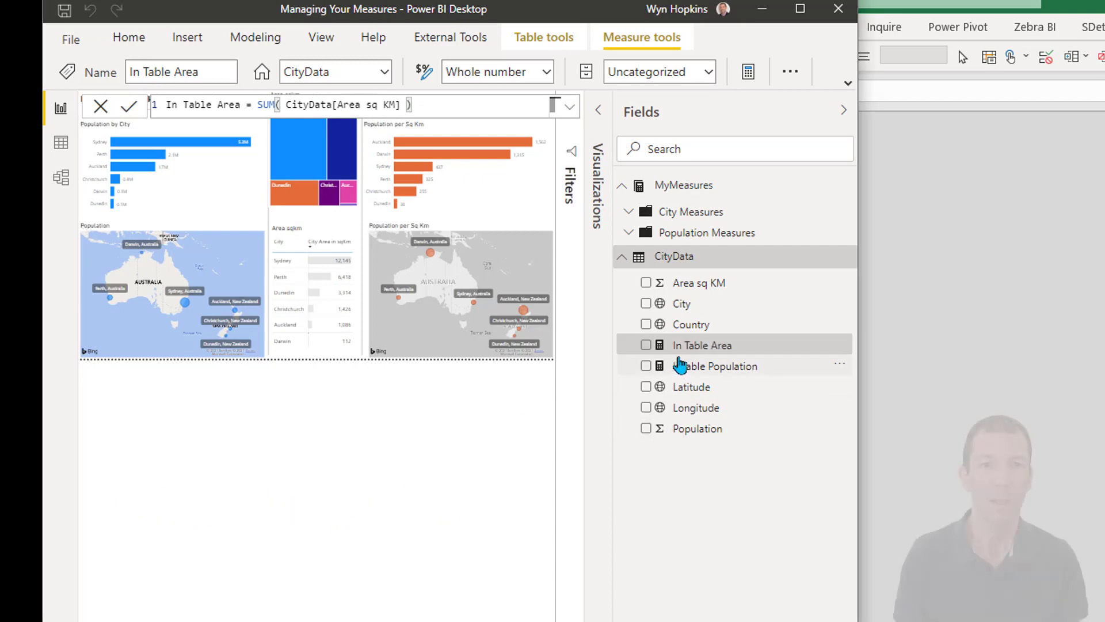
click(679, 365)
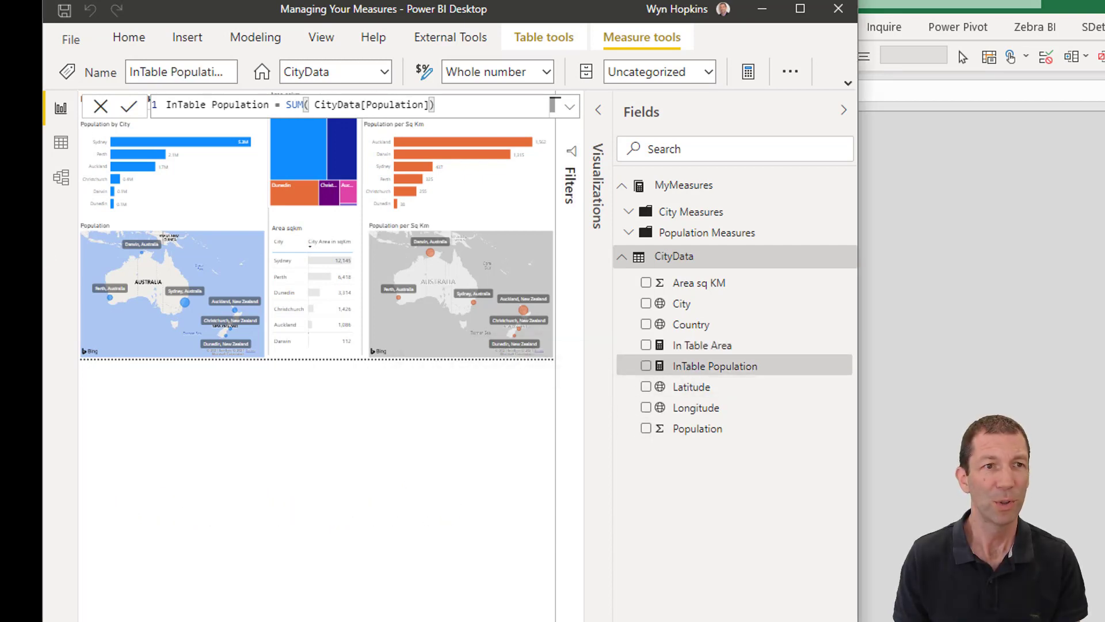
Step: In Model view, put In Table Area and InTable Population into a '1_Measures' display folder
click(61, 176)
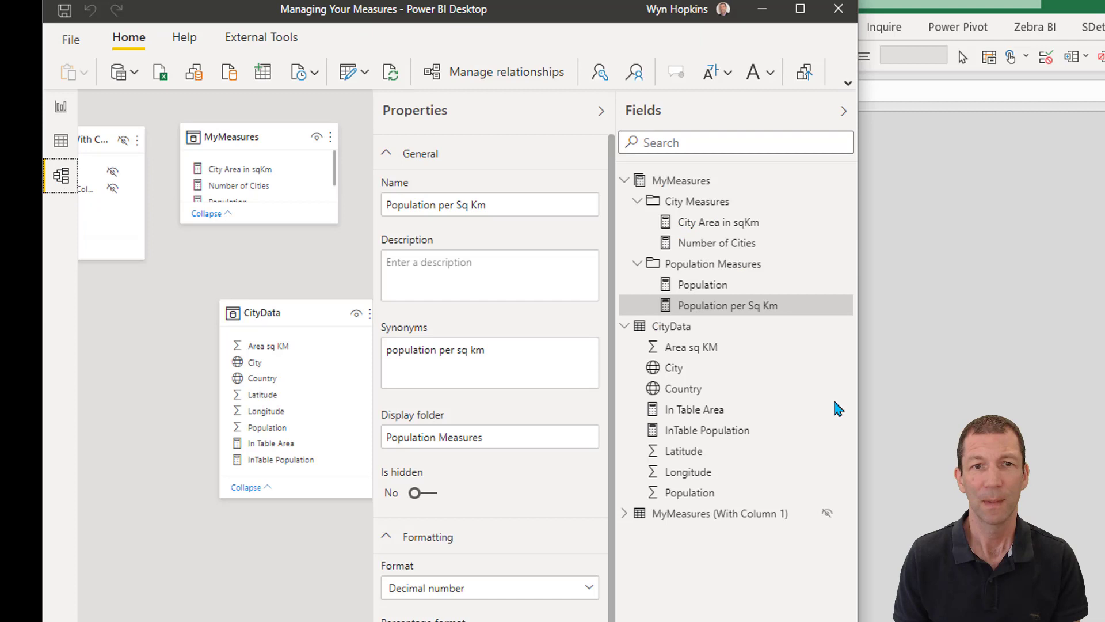
click(697, 409)
ctrl+click(697, 430)
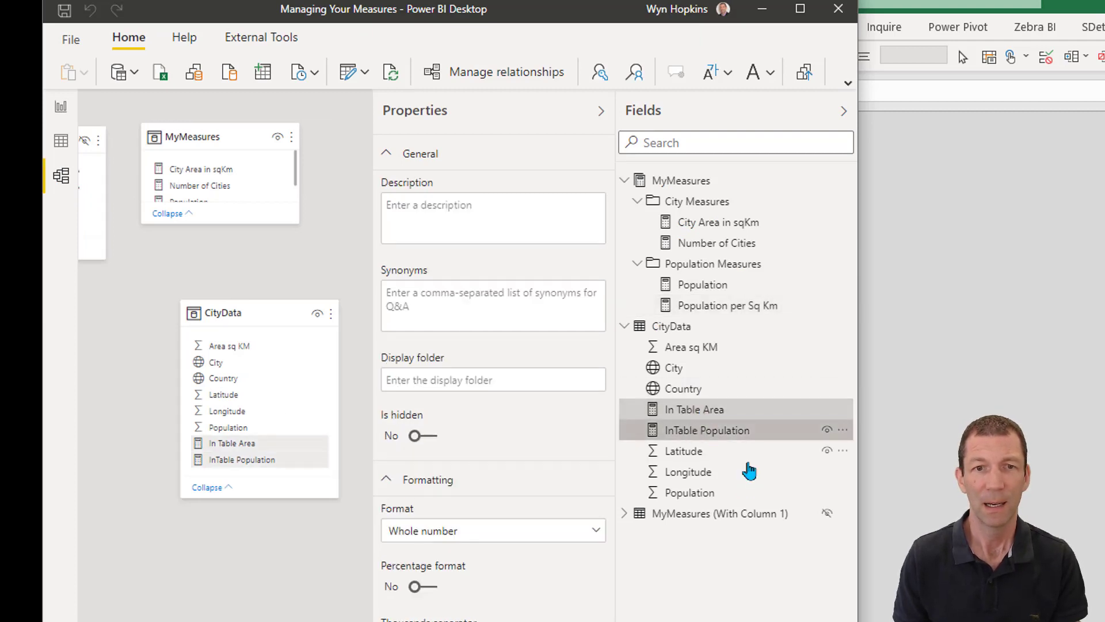
click(476, 380)
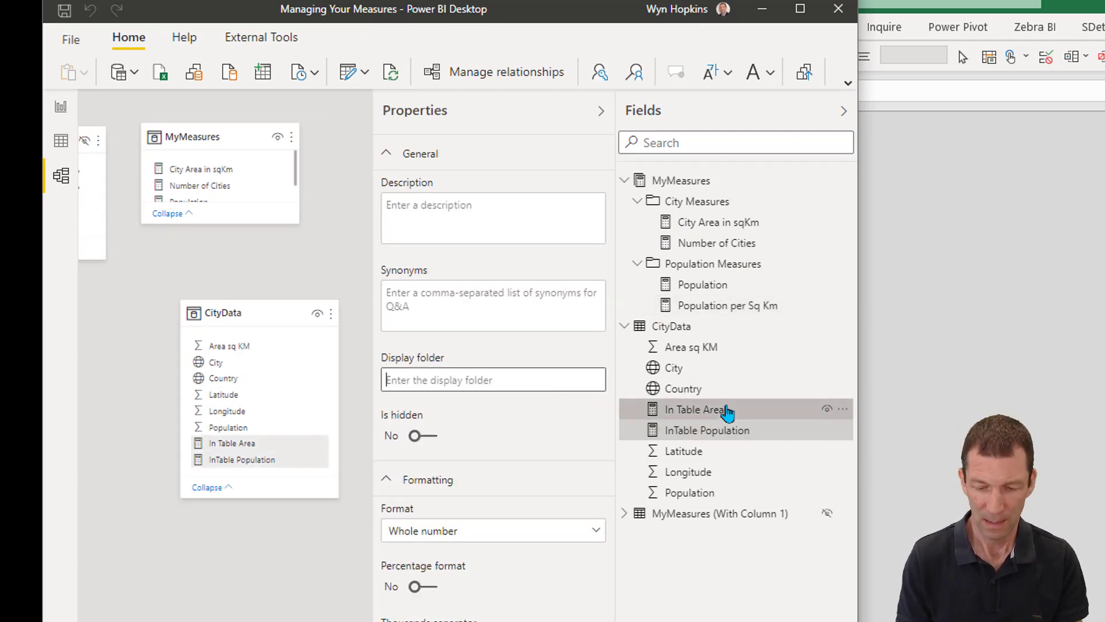
text(Meas)
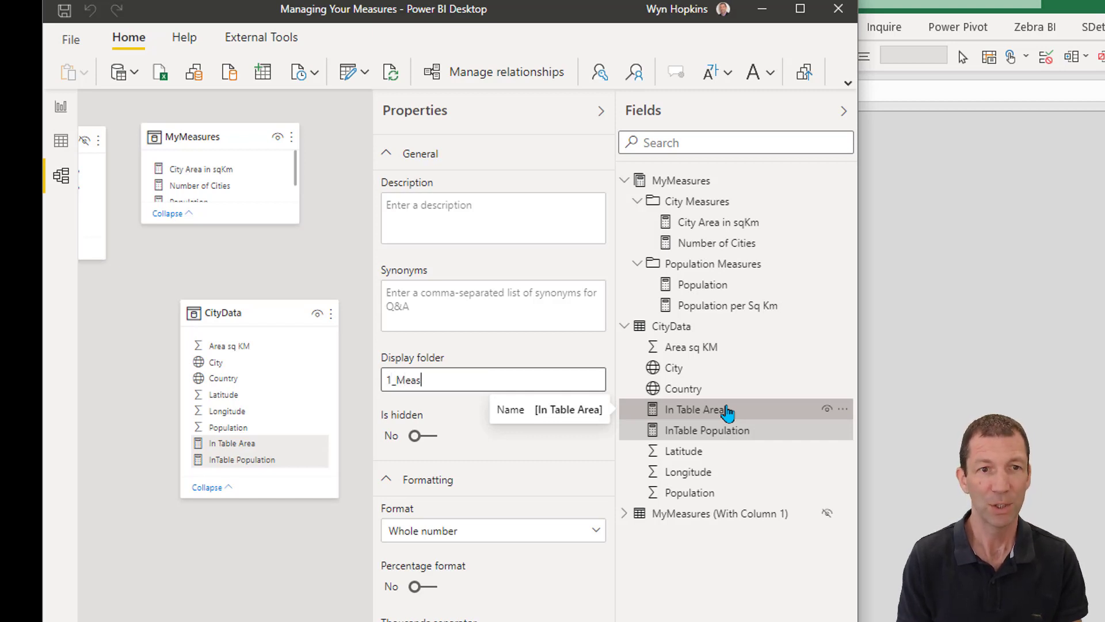
text(ures)
key(Return)
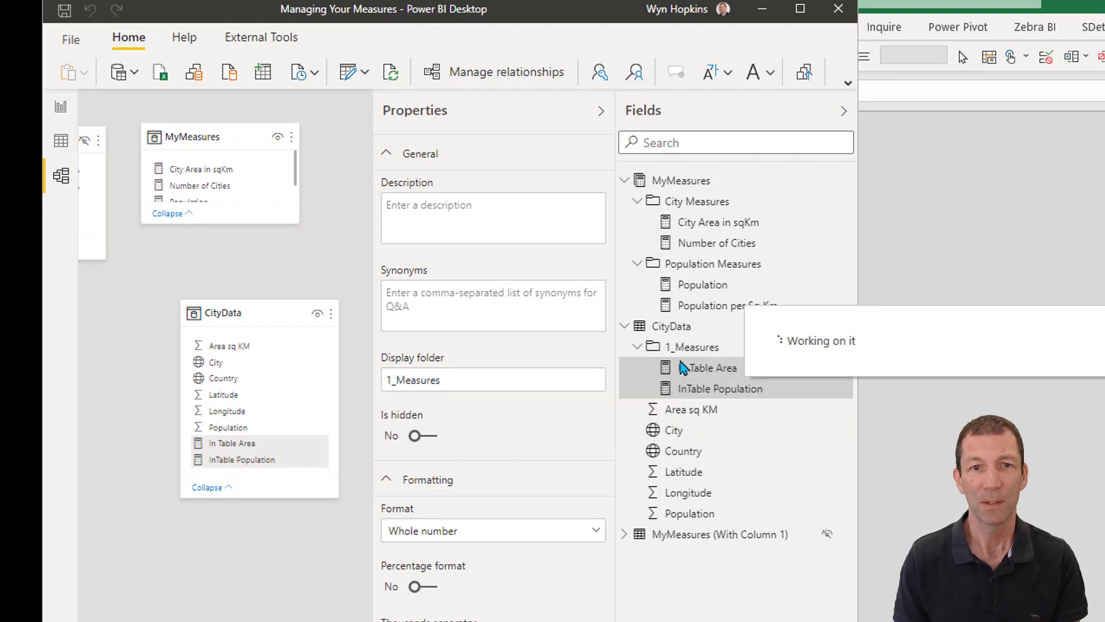
click(61, 109)
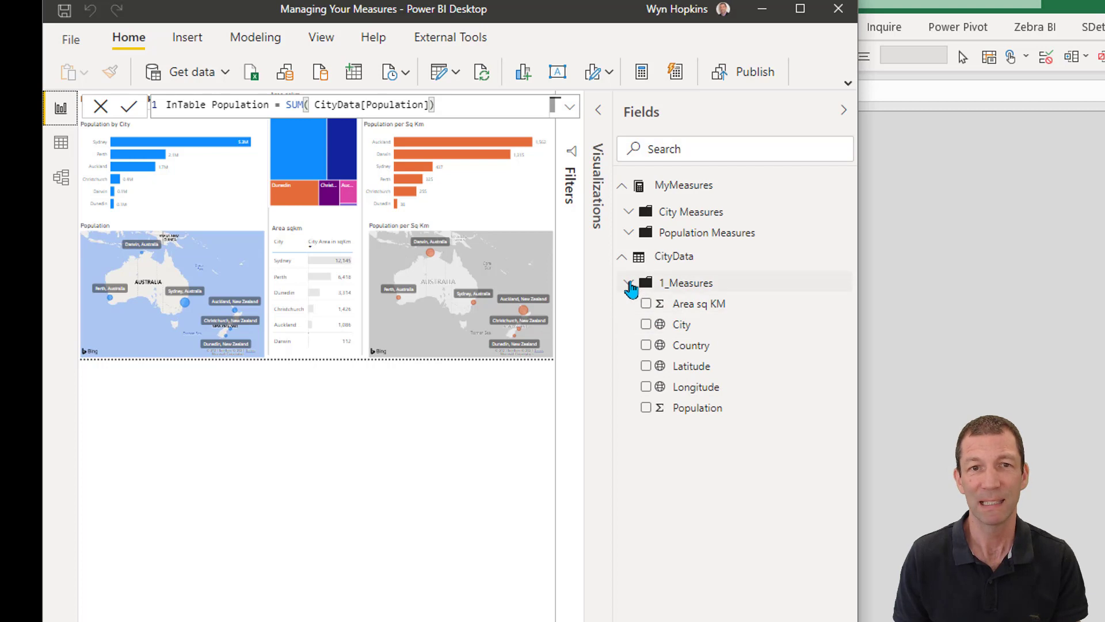
Step: Check that In Table Area and InTable Population are in 1_Measures, then maximize Power BI Desktop
click(629, 283)
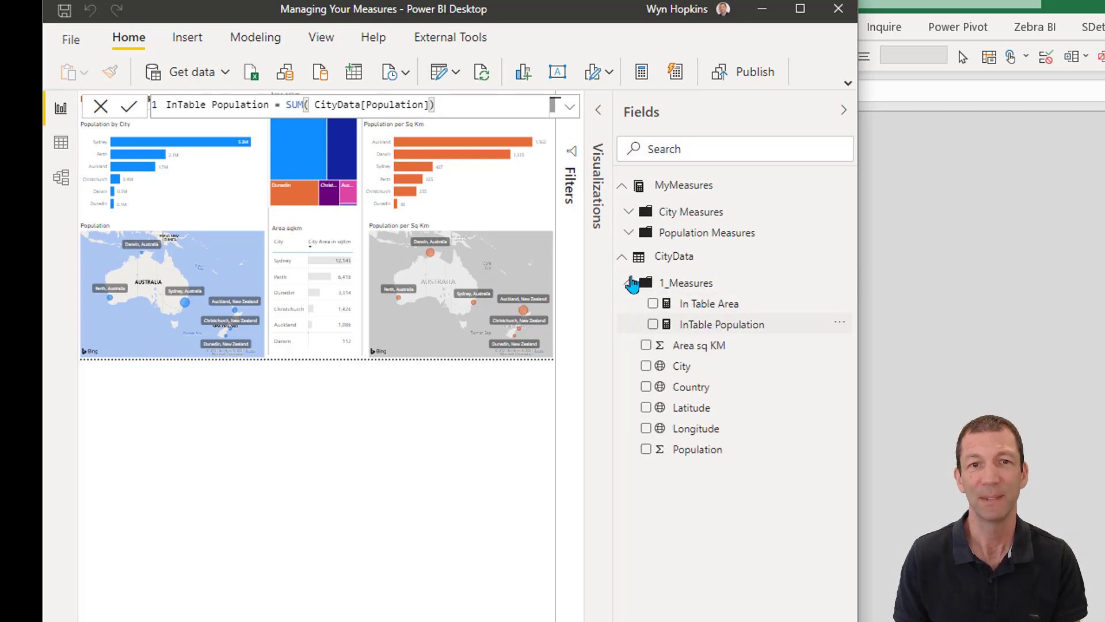
click(629, 283)
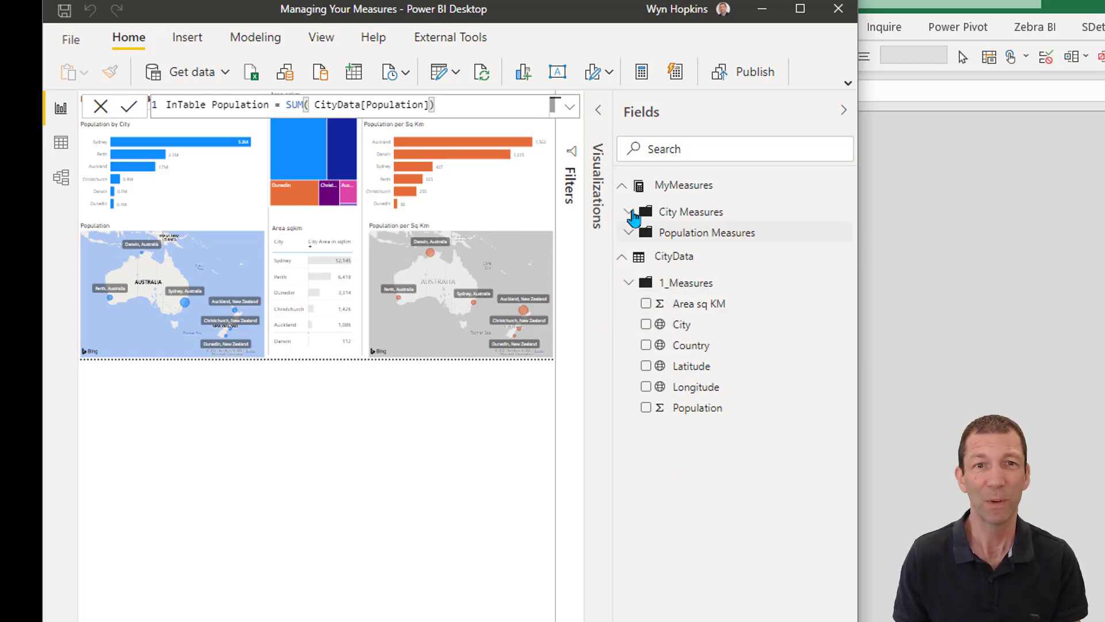
click(629, 283)
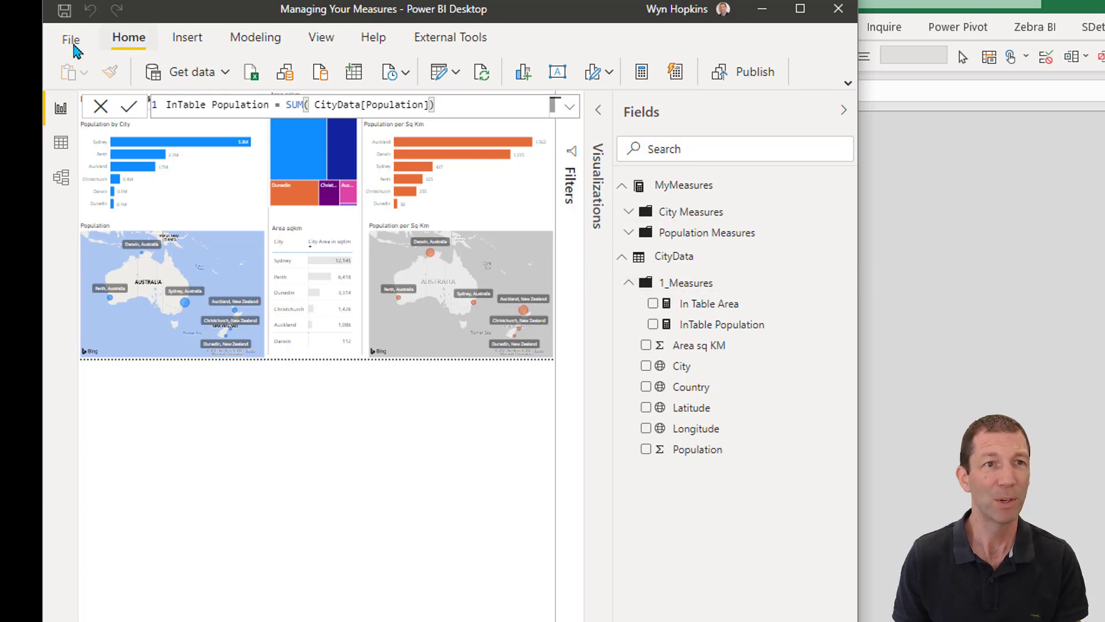
click(794, 15)
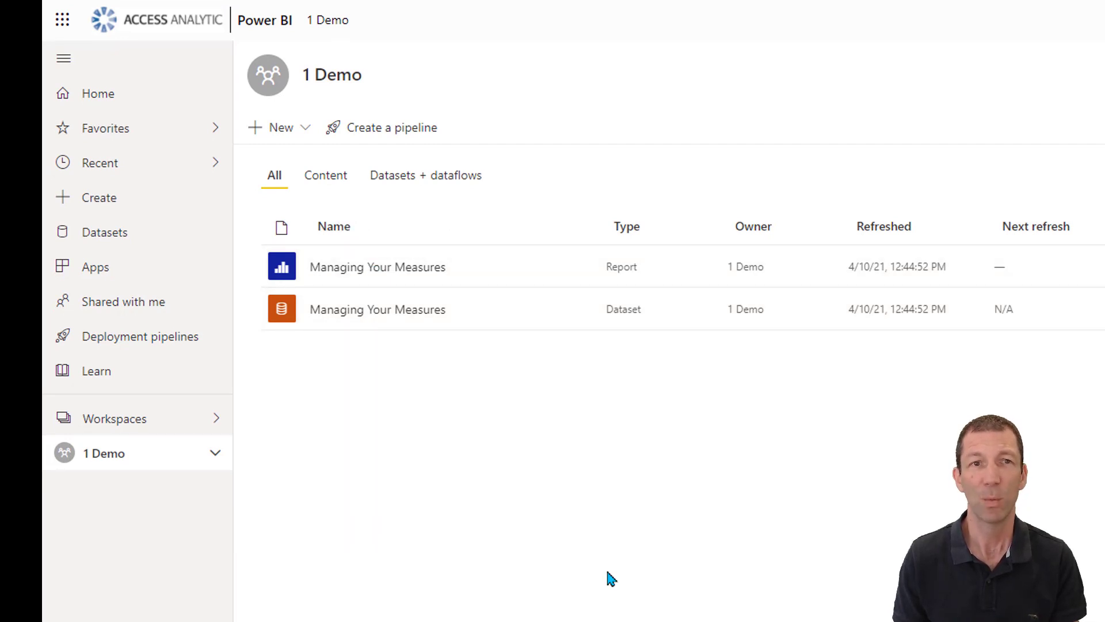
Step: Open the Managing Your Measures report and export it with Analyze in Excel
click(394, 268)
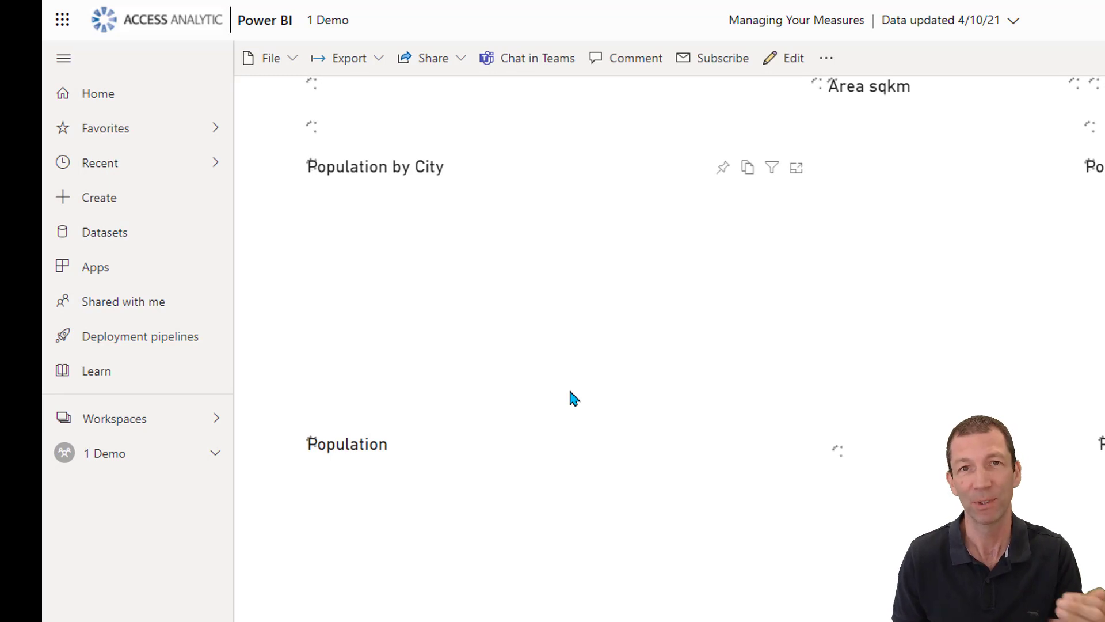
click(380, 63)
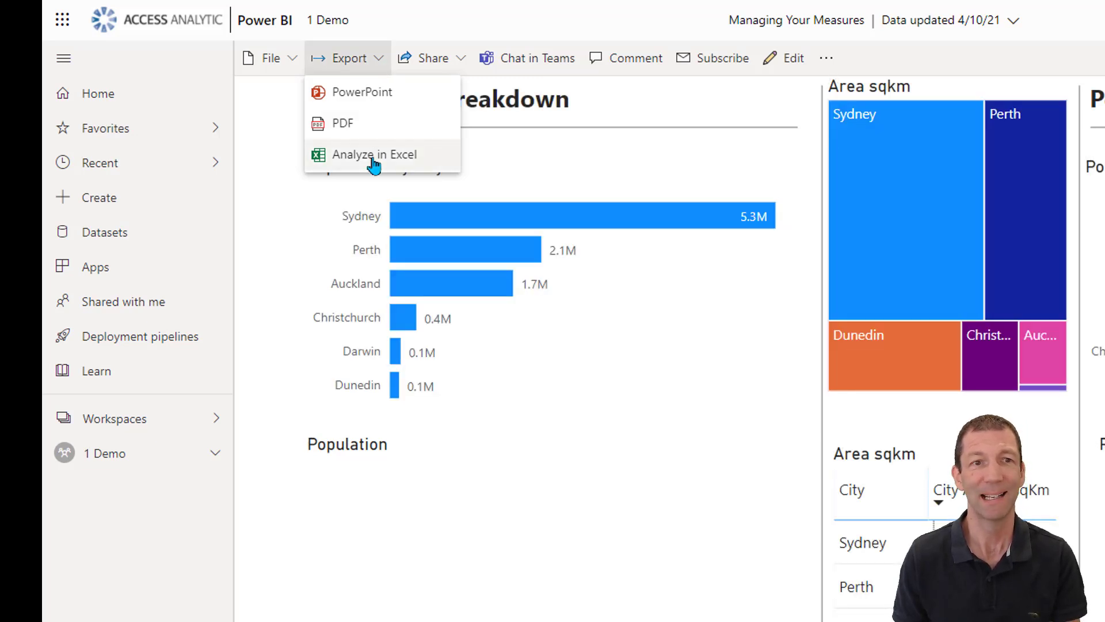
click(373, 161)
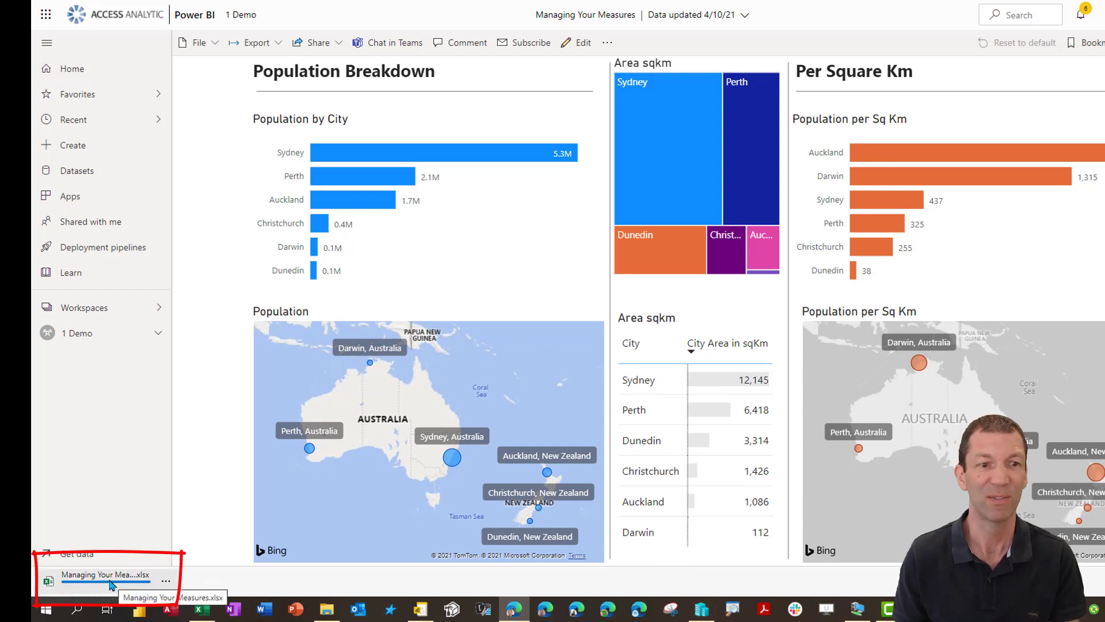
Step: Open Managing Your Measures.xlsx and enable its external data connection
click(112, 583)
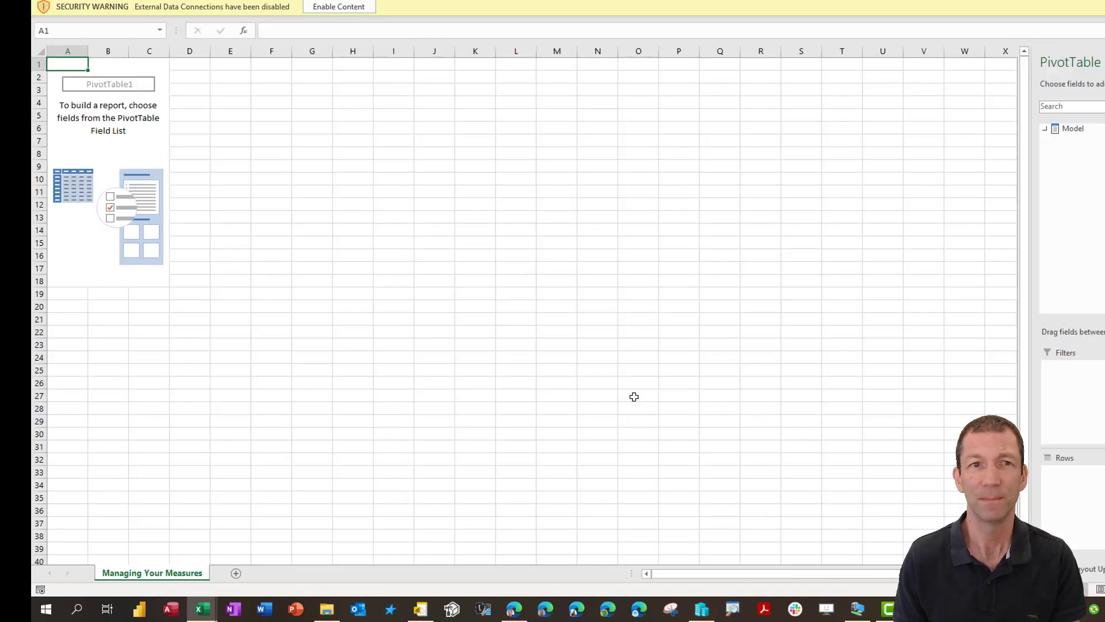
click(338, 7)
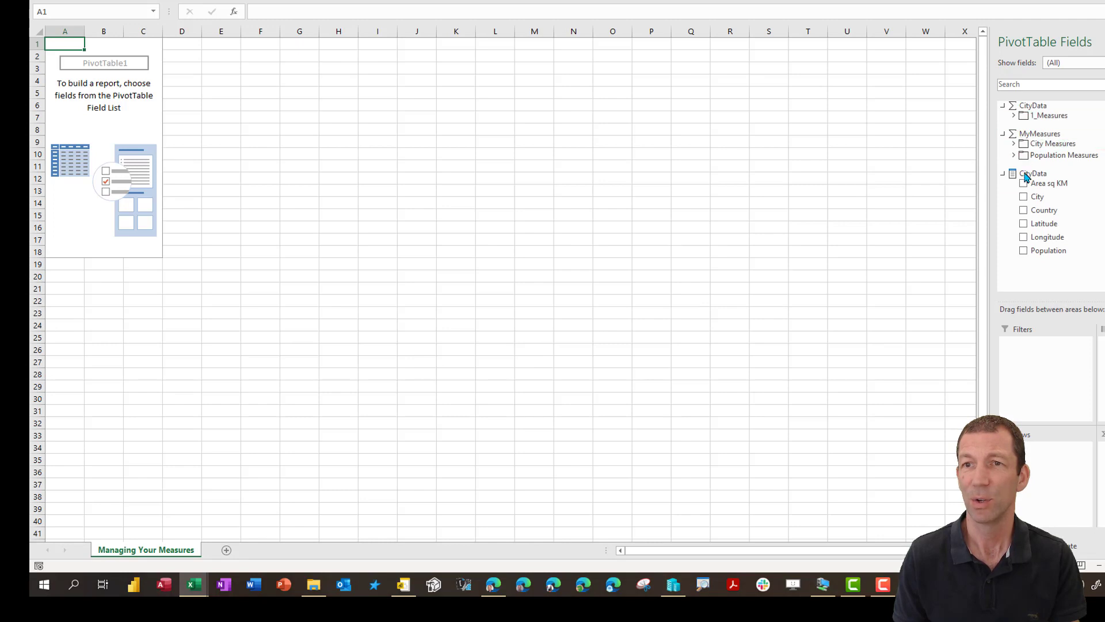
Step: Restore the PivotTable workbook window, snap it to the left, and enlarge it
key(super+Down)
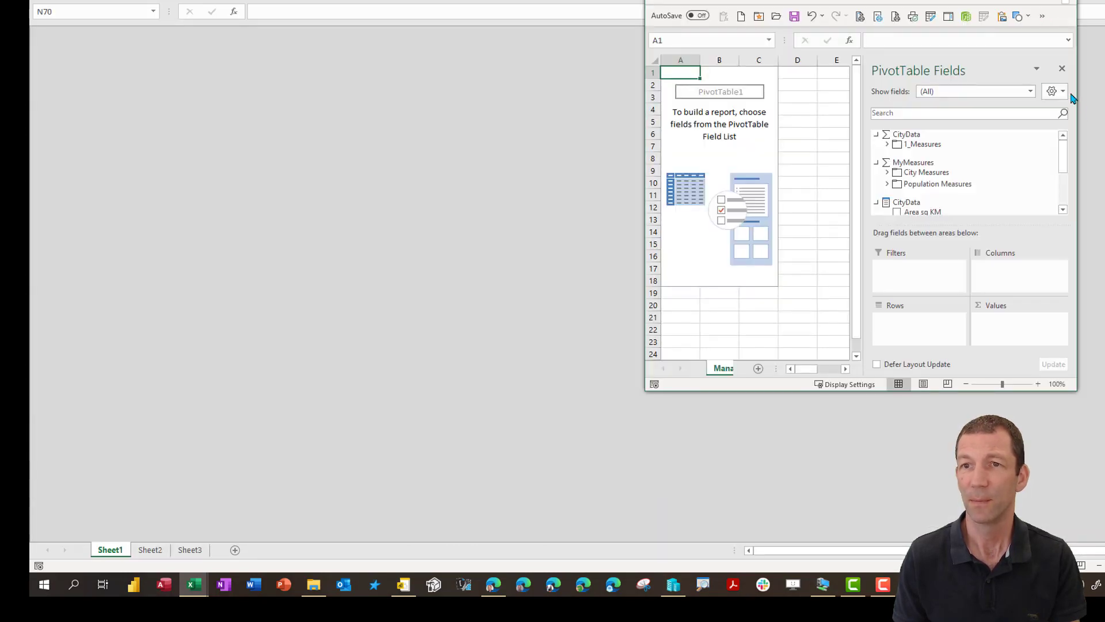
key(super+shift+Left)
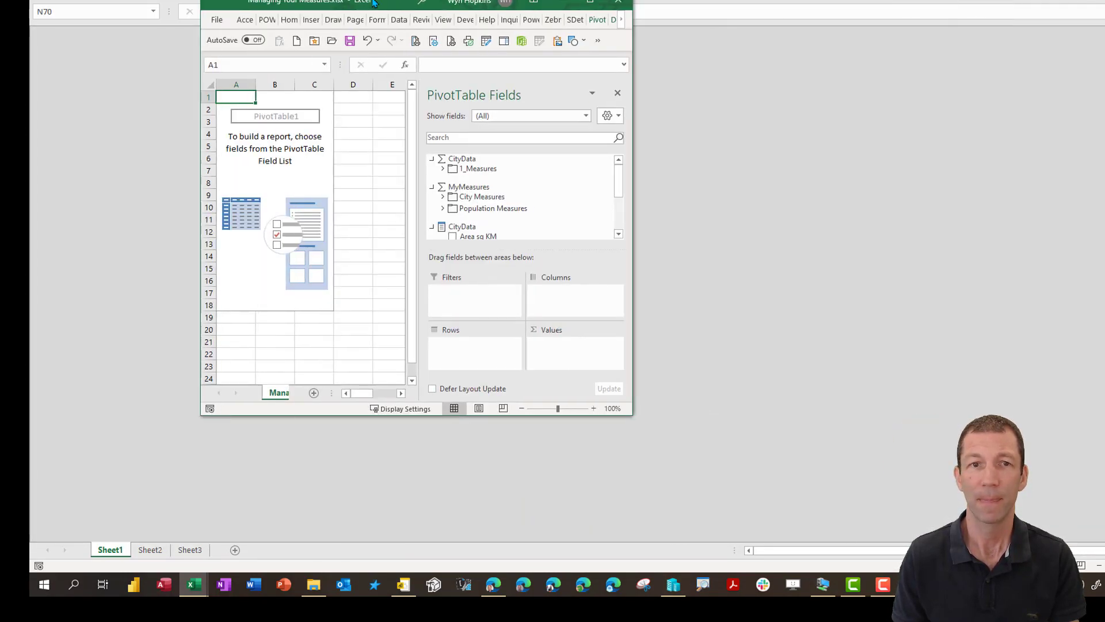
drag(534, 407, 692, 543)
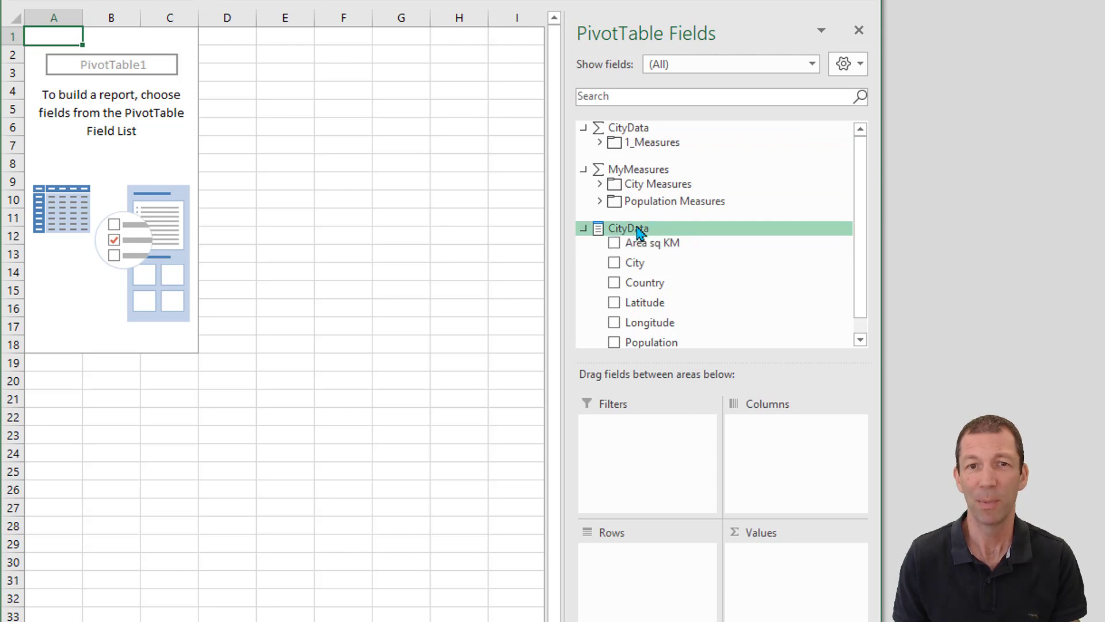
Step: Expand and collapse the 1_Measures, City Measures and Population Measures folders to inspect their measures
click(599, 143)
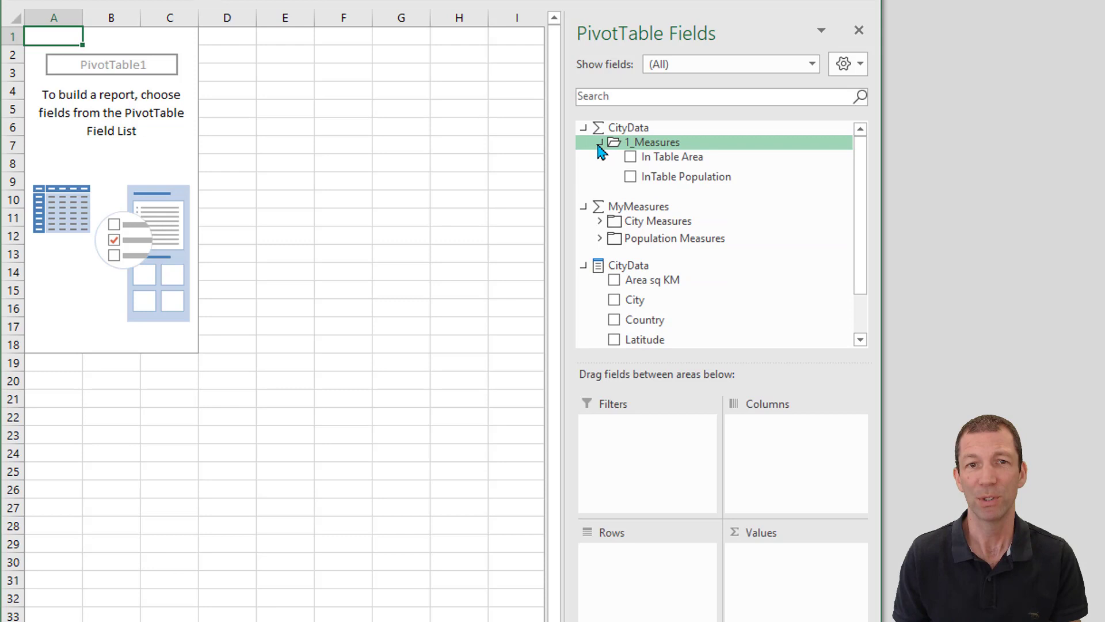
click(600, 143)
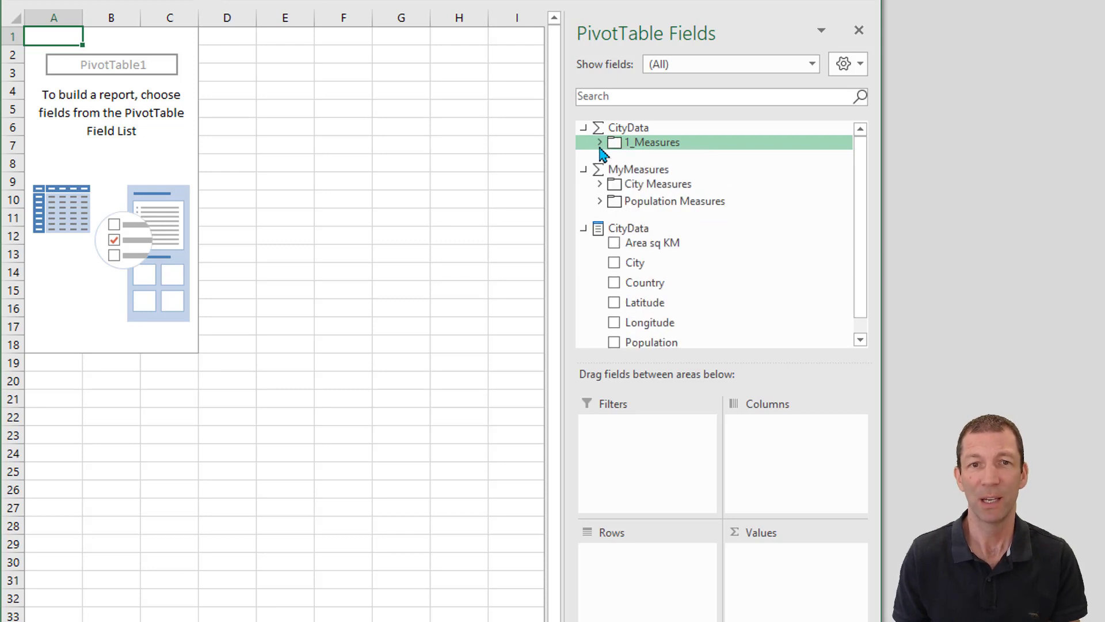
click(599, 184)
click(599, 184)
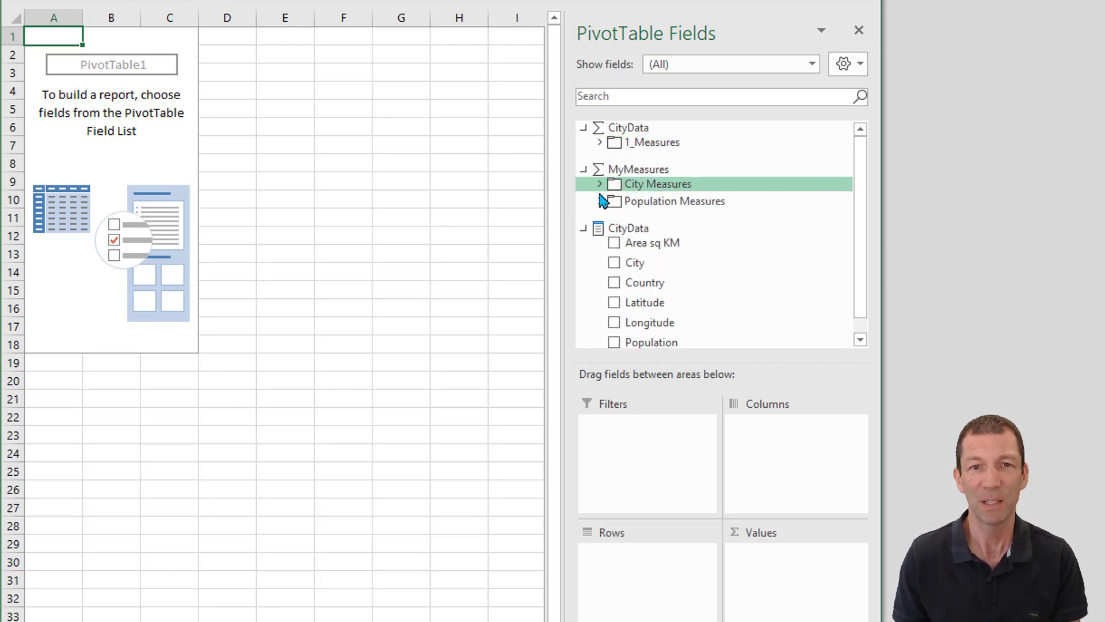
click(600, 201)
click(600, 201)
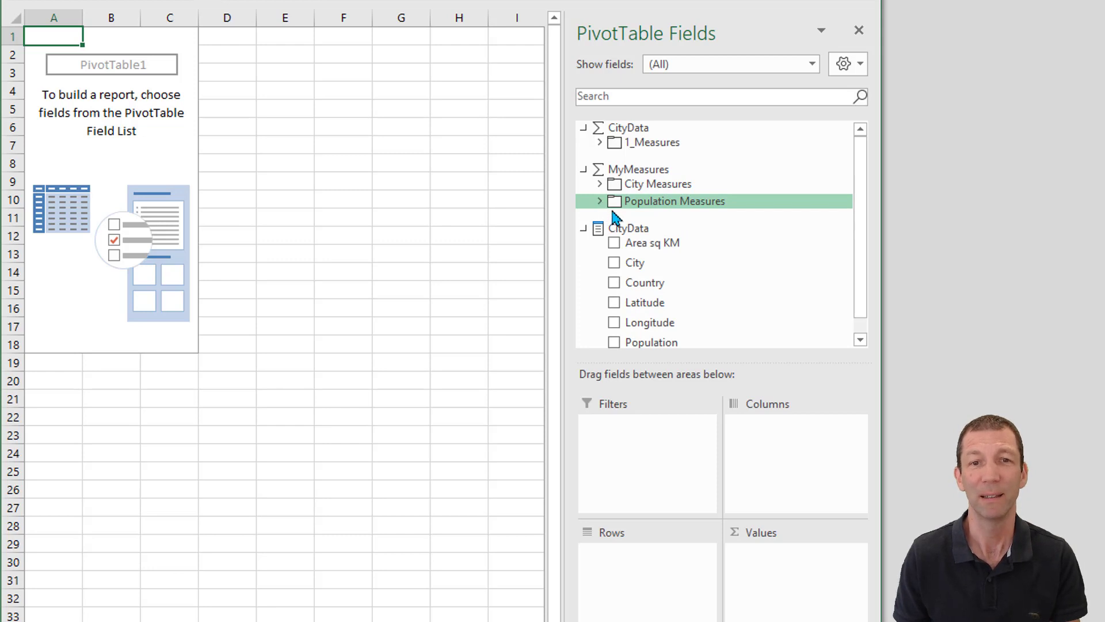
scroll(656, 305, down, 1)
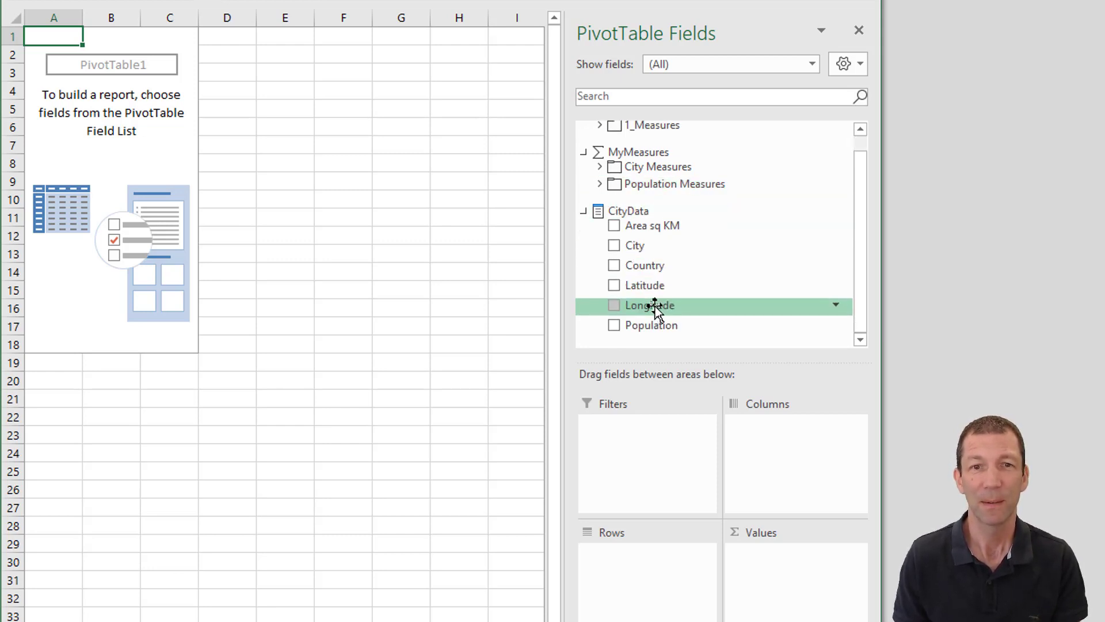
scroll(656, 306, up, 1)
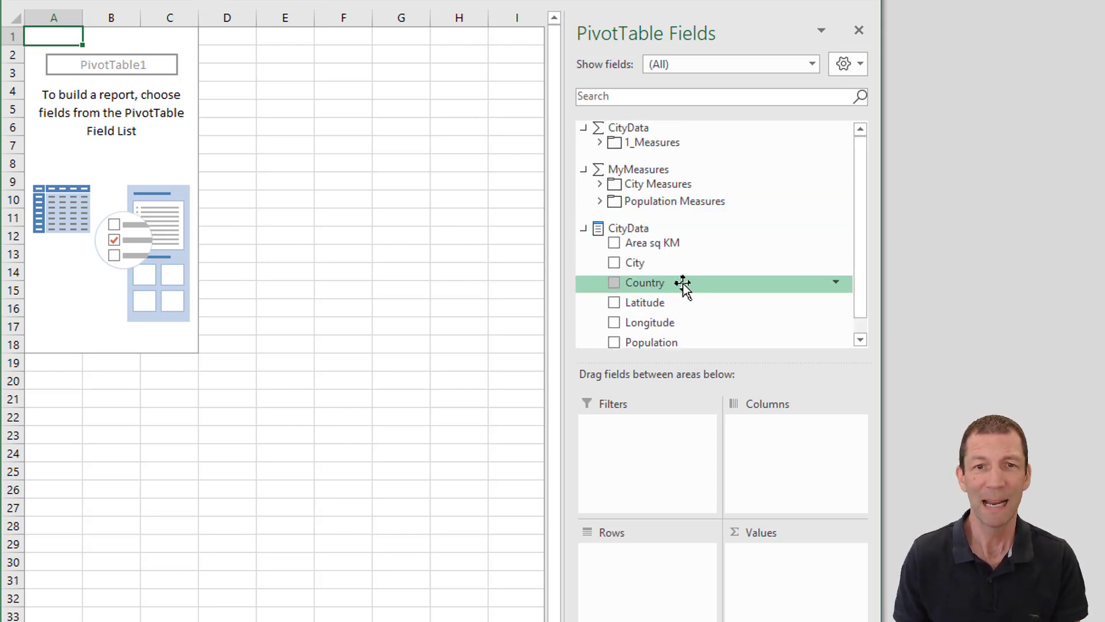
Step: Put Country in Rows and InTable Population in Values, then select Australia's value in B2
drag(683, 284, 631, 562)
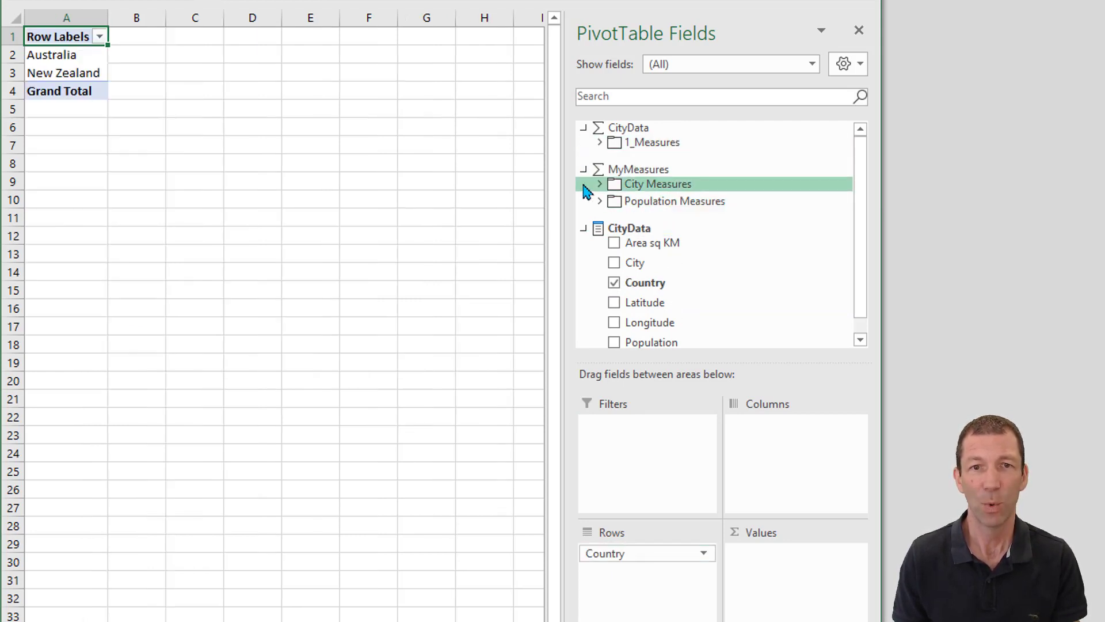
click(599, 142)
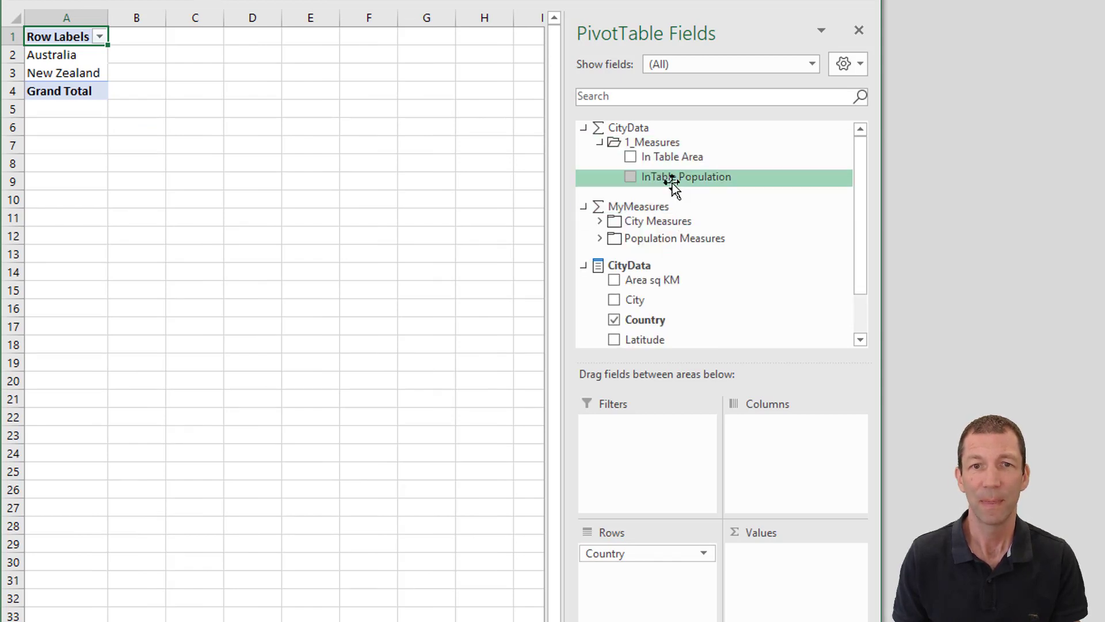
drag(672, 183, 778, 585)
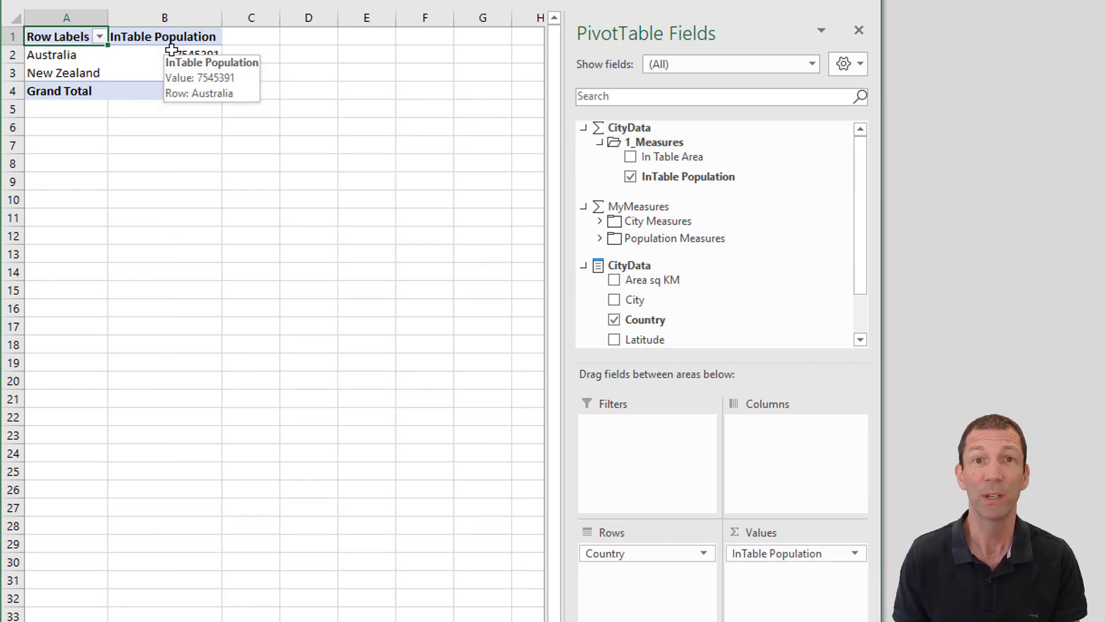
mouse_move(198, 68)
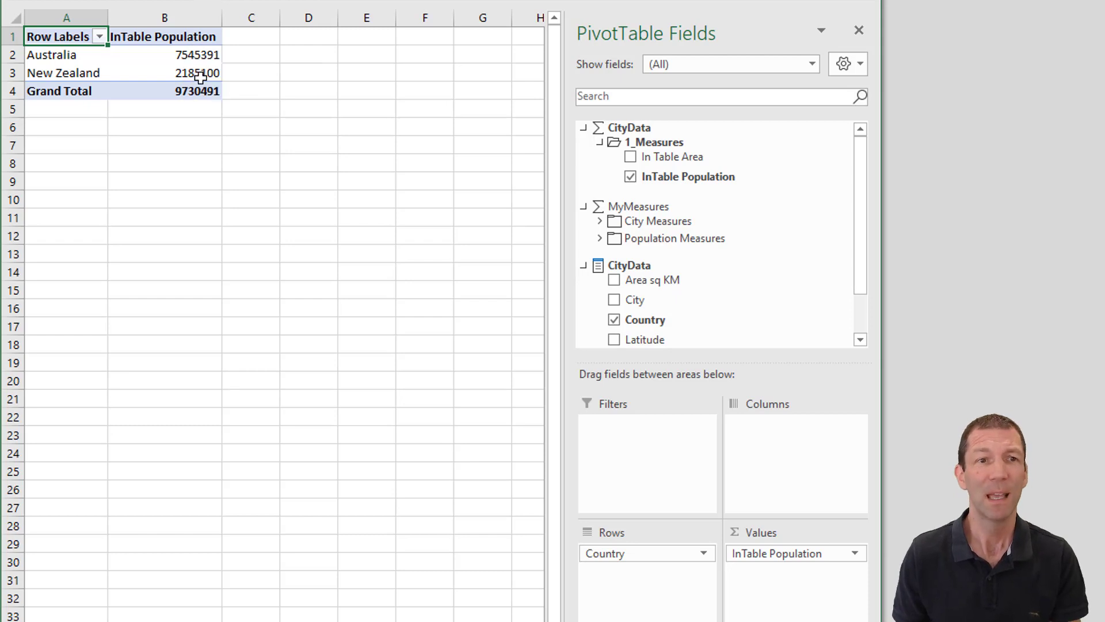
click(189, 57)
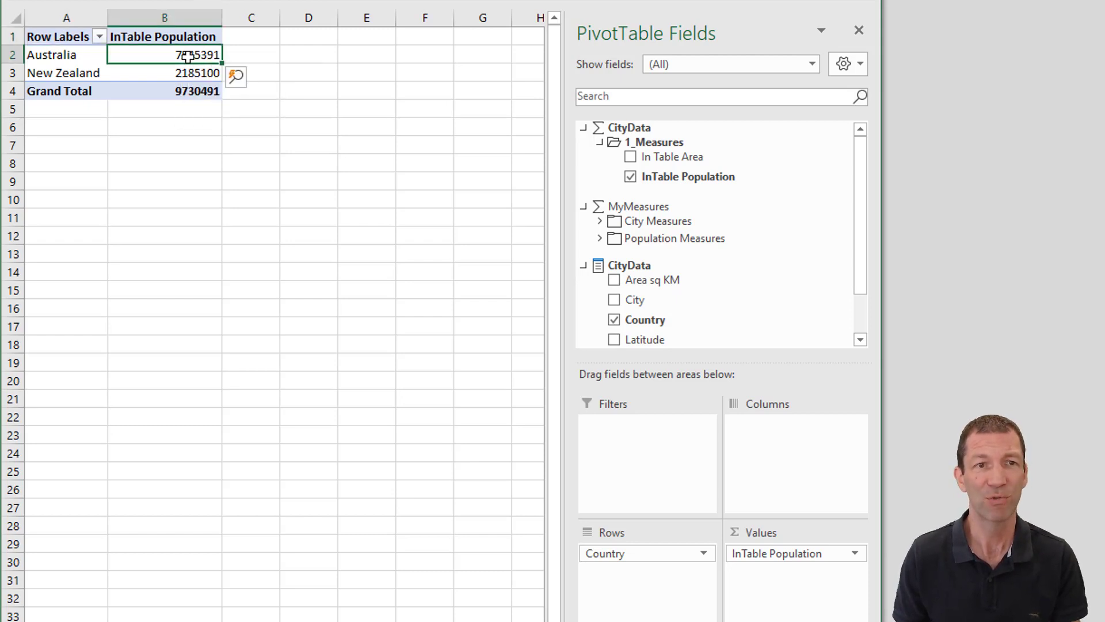
Step: Drill through Australia's InTable Population, then remove InTable Population from the PivotTable
double_click(186, 56)
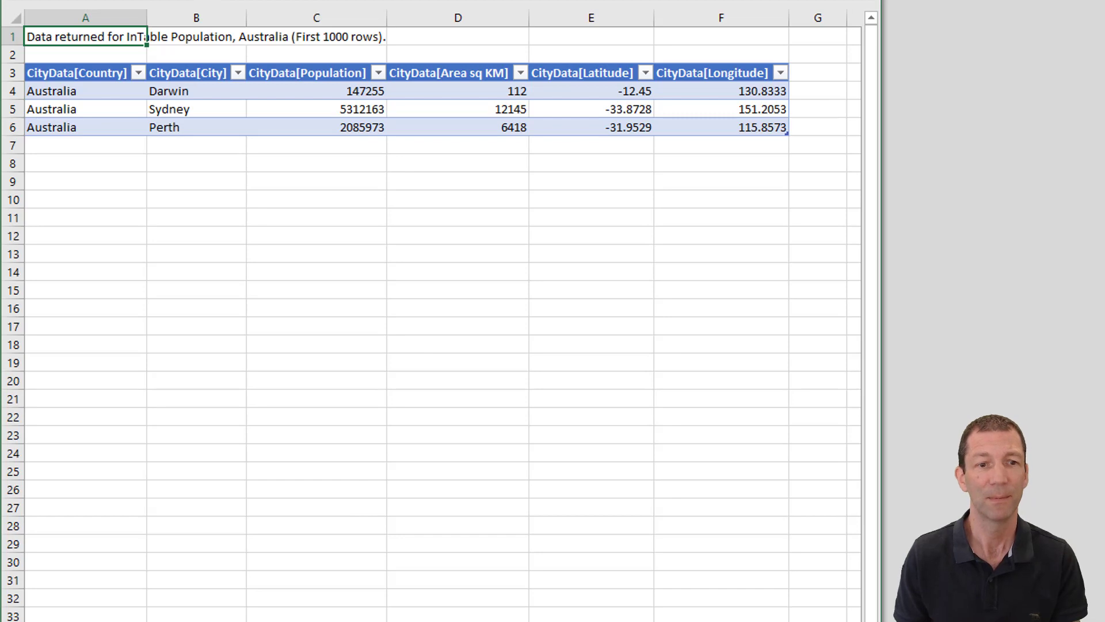
key(ctrl+Page_Down)
drag(789, 556, 716, 260)
drag(703, 161, 703, 162)
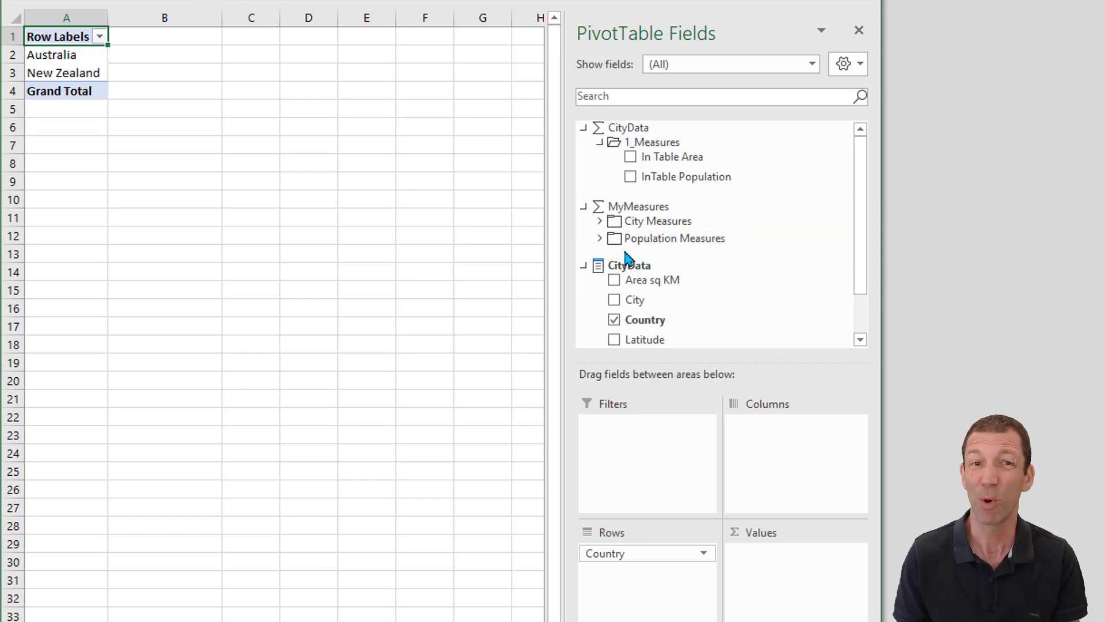
Step: Add the Population measure to Values, try drilling into B2, and dismiss the error
click(600, 240)
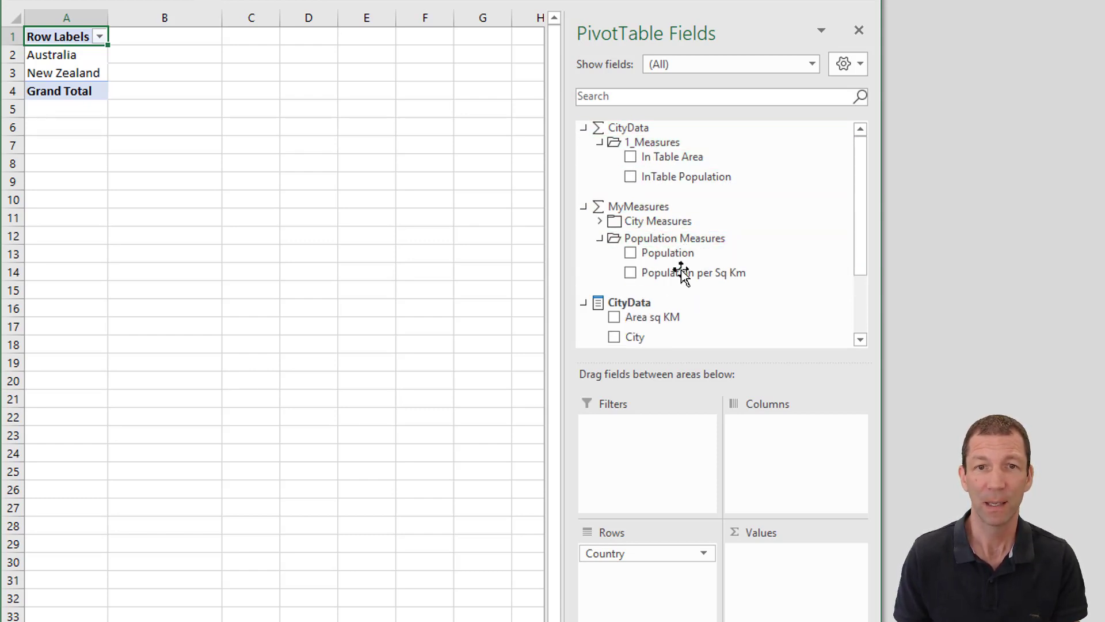
drag(676, 256, 779, 560)
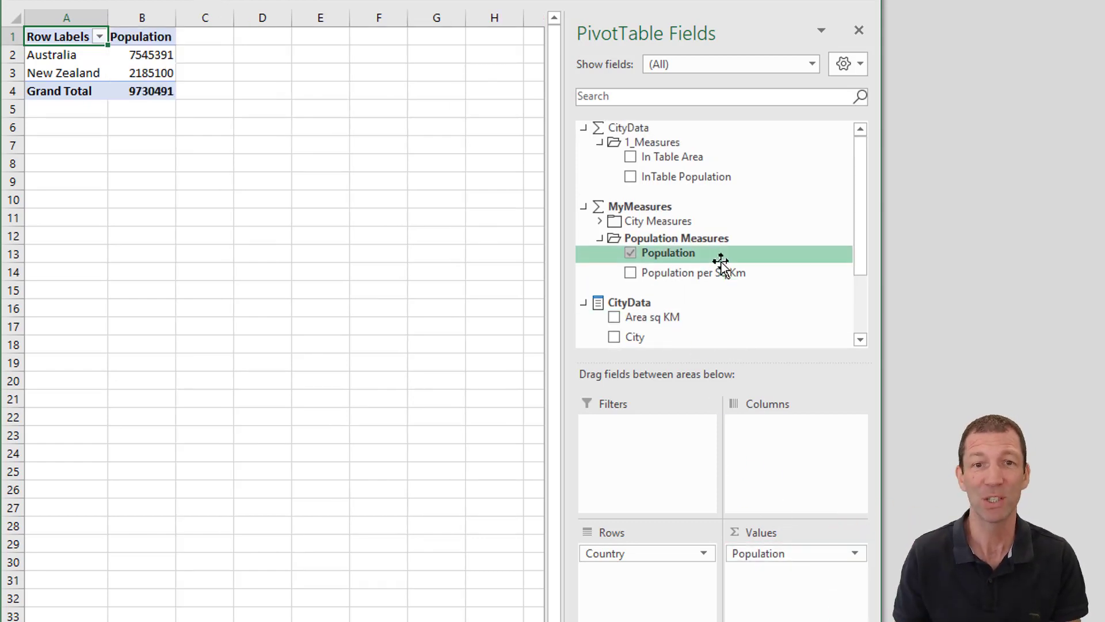
click(153, 56)
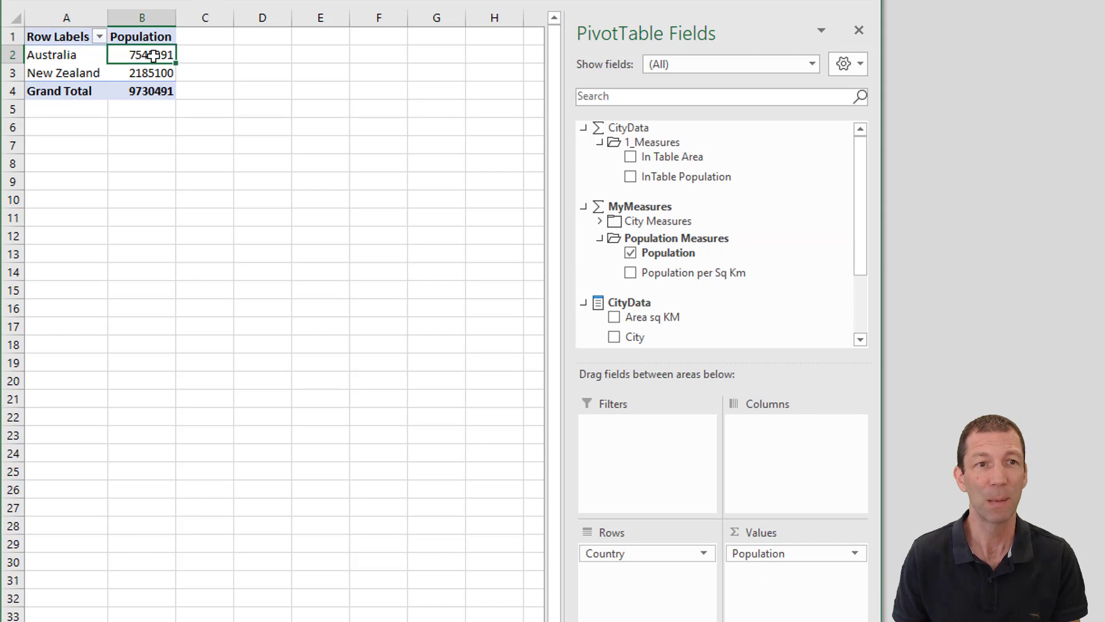
double_click(148, 53)
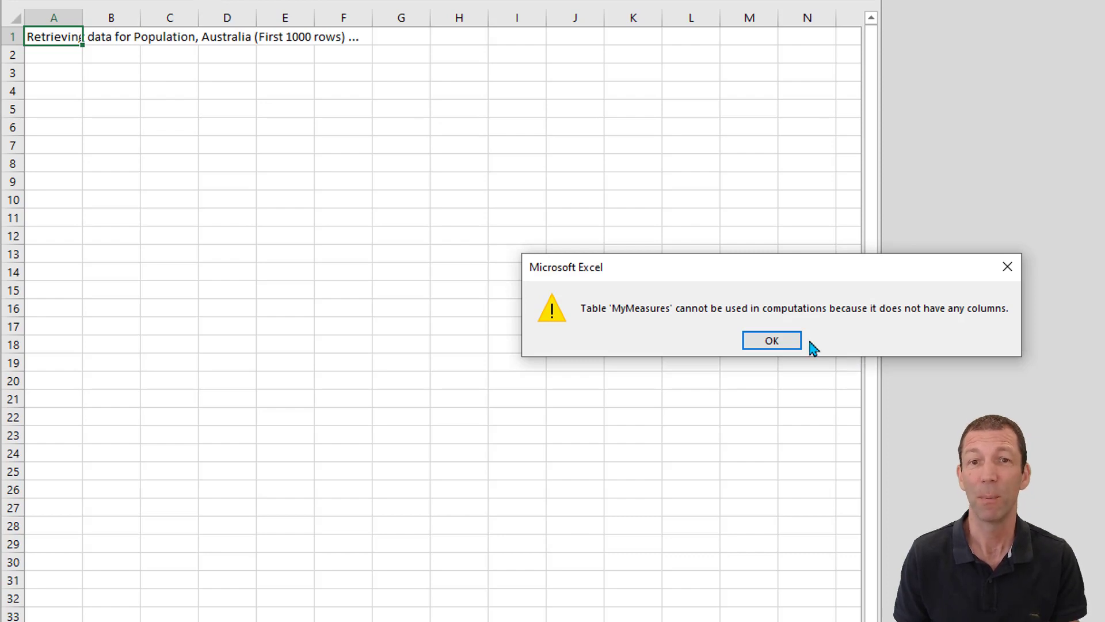
click(776, 341)
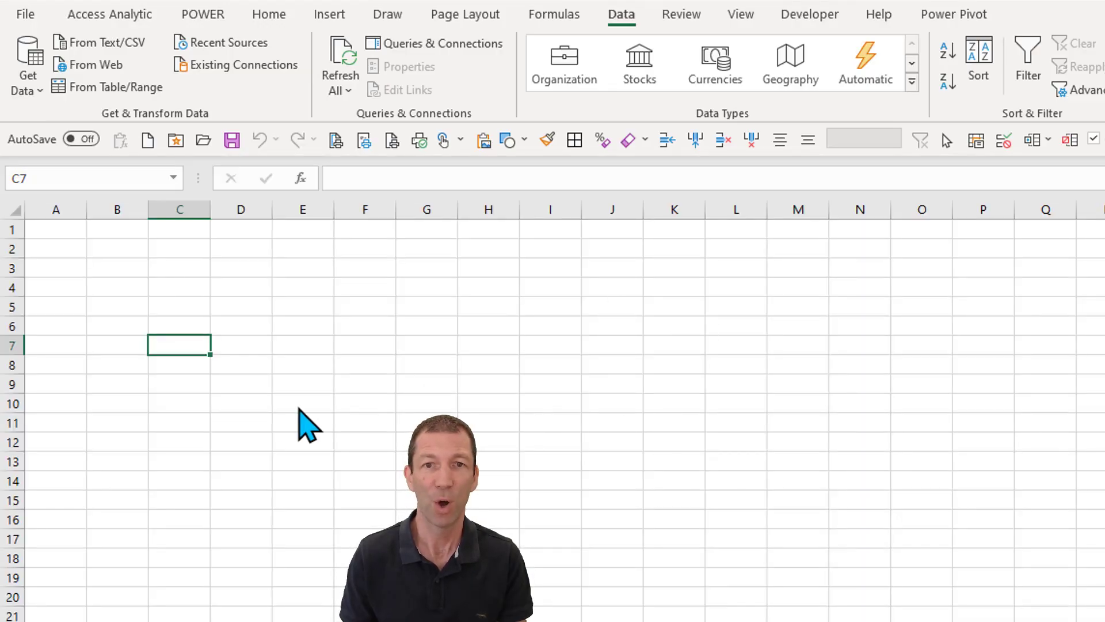
Step: On the blank sheet, open the Get Data list of external data sources
click(226, 381)
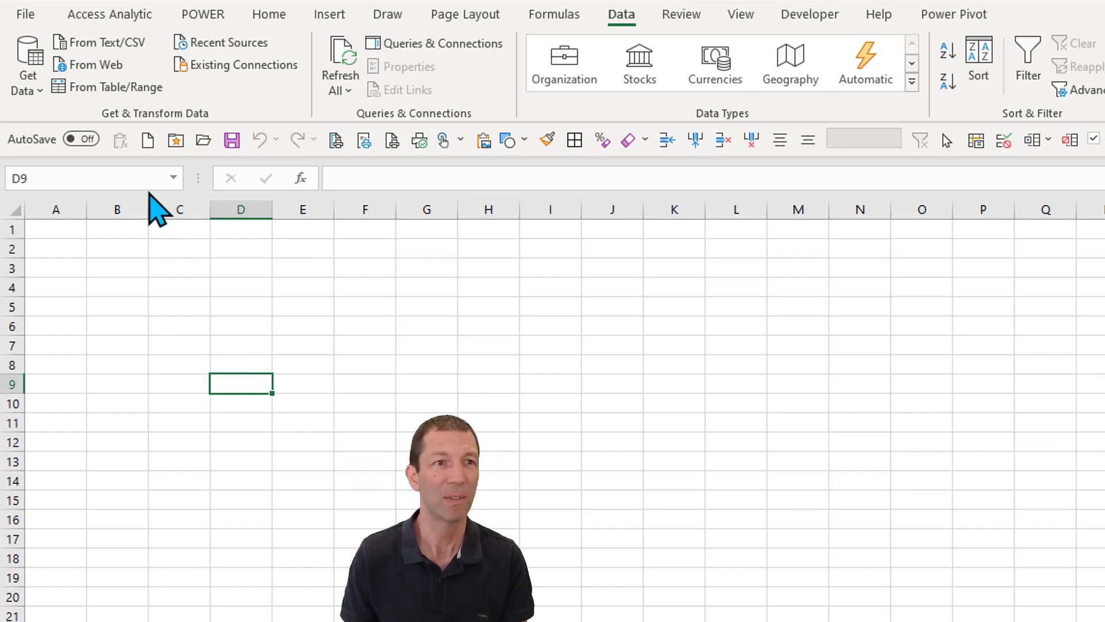
click(27, 82)
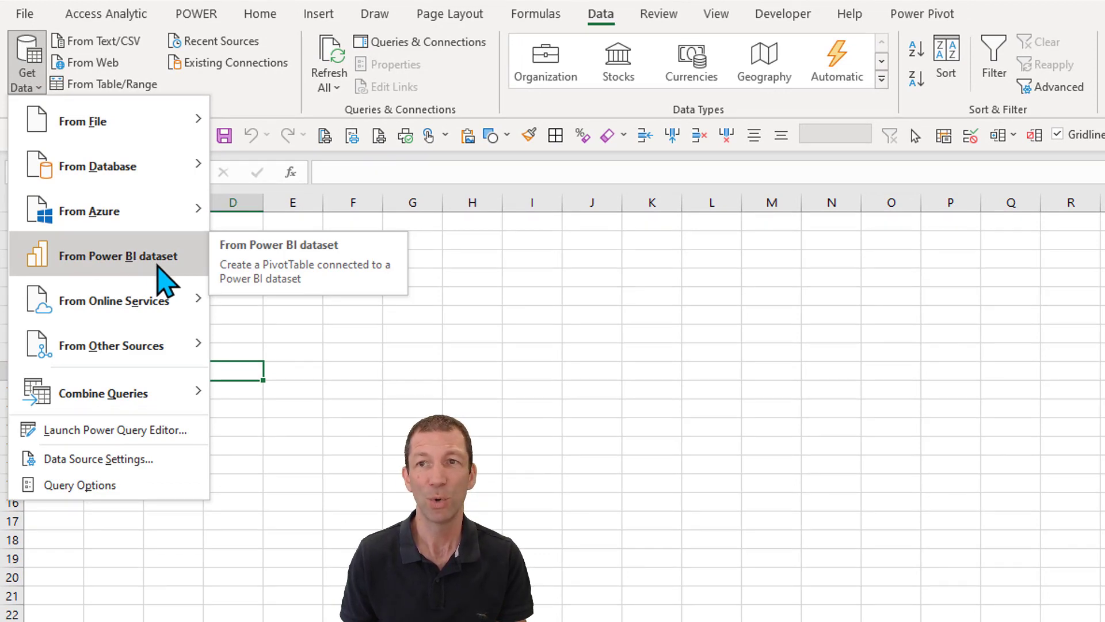
Step: Choose From Power BI dataset to bring up the Power BI Datasets pane
key(Escape)
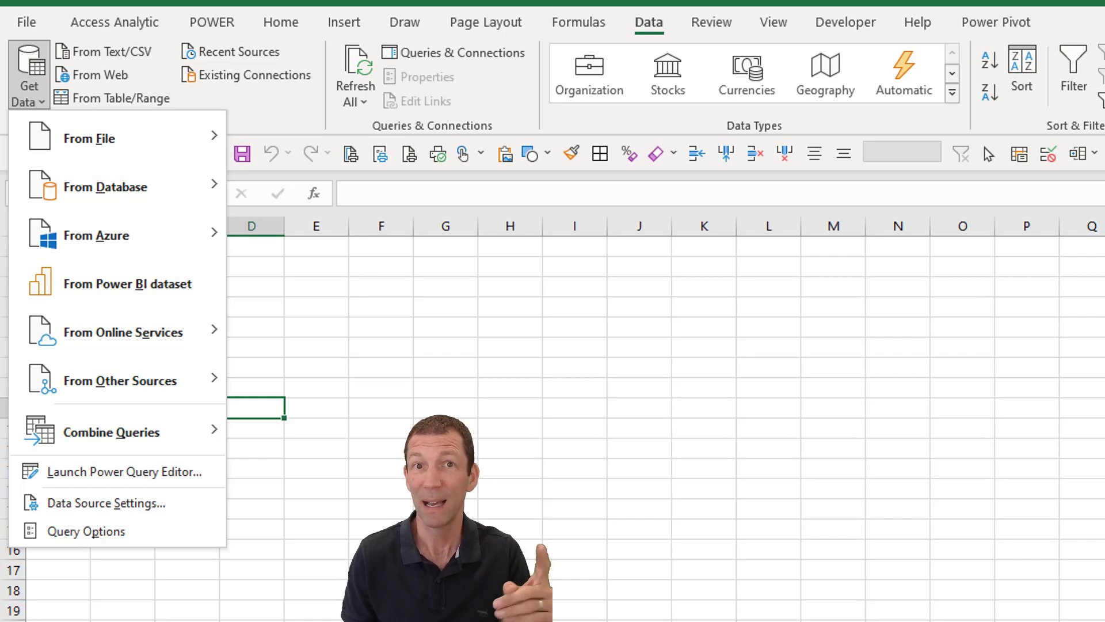
click(109, 288)
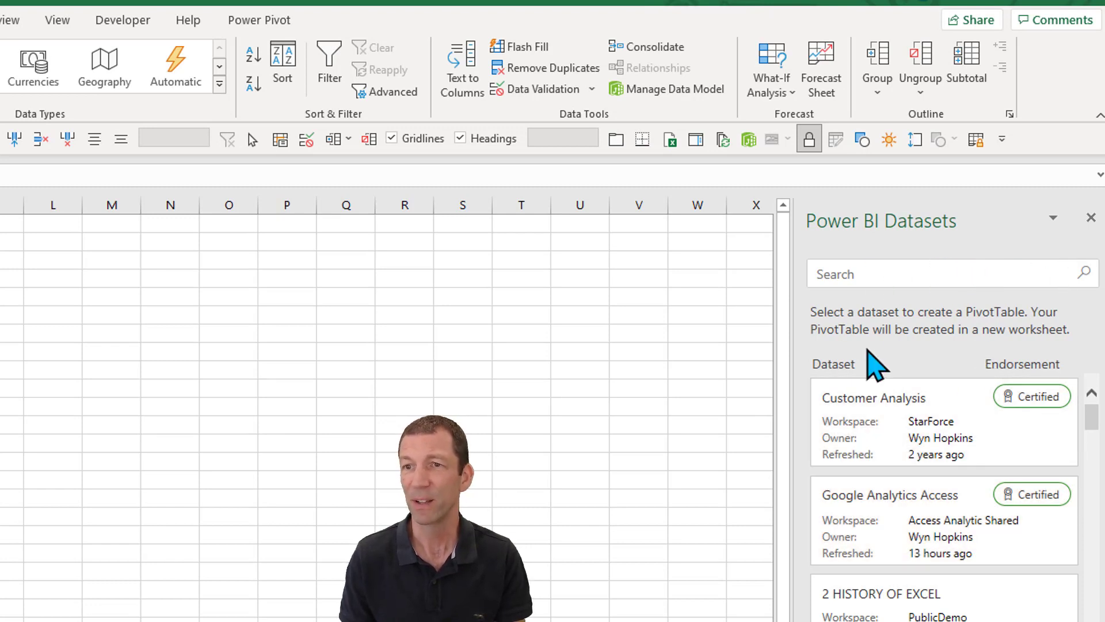
Step: Search the datasets for 'mana' and create a PivotTable from Managing Your Measures
click(862, 273)
text(m)
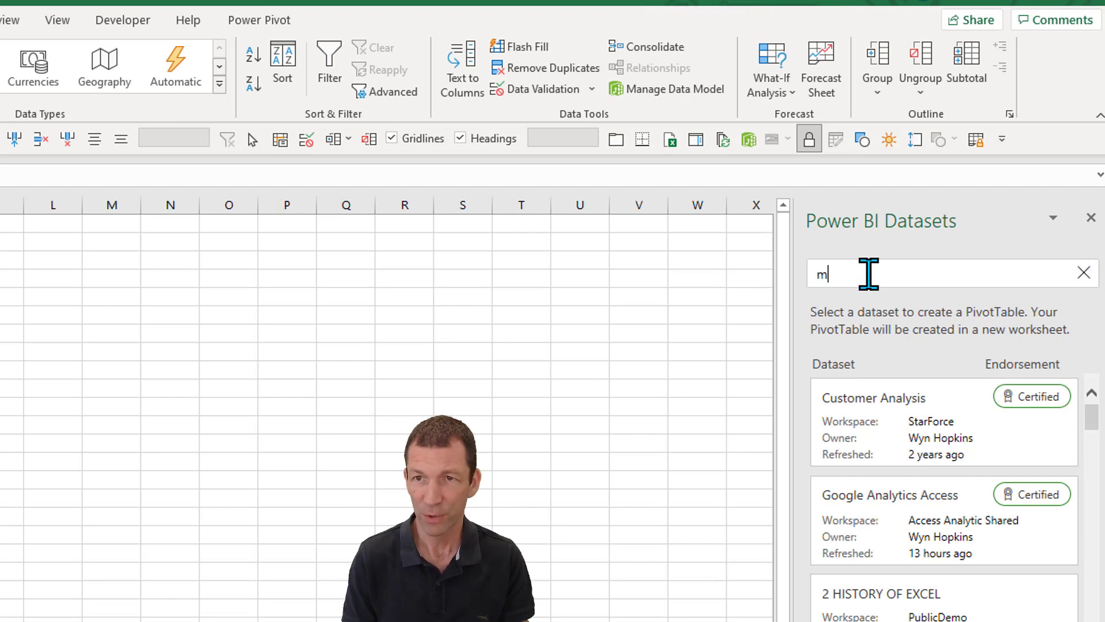
text(ana)
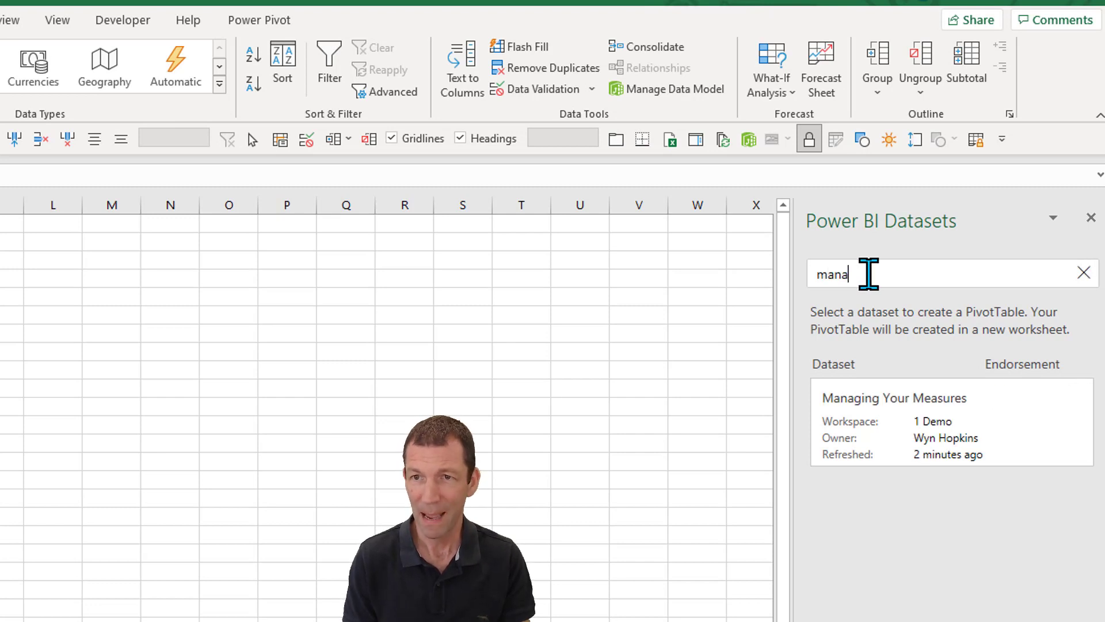
click(937, 426)
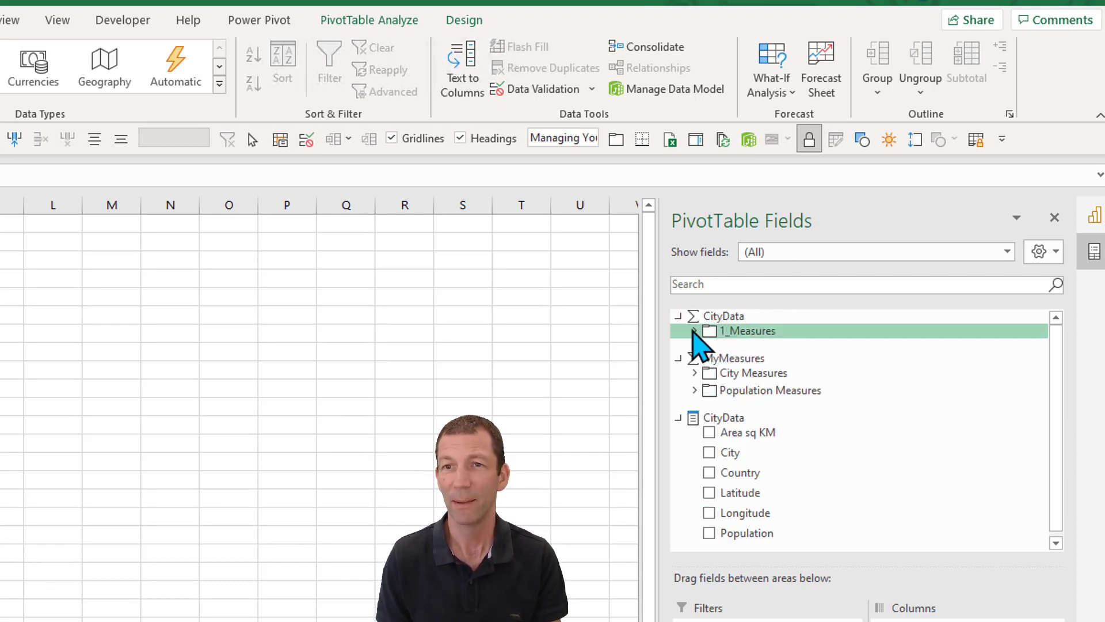
Step: Expand 1_Measures and City Measures to show In Table Area, InTable Population, City Area in sqKm and Number of Cities
click(695, 331)
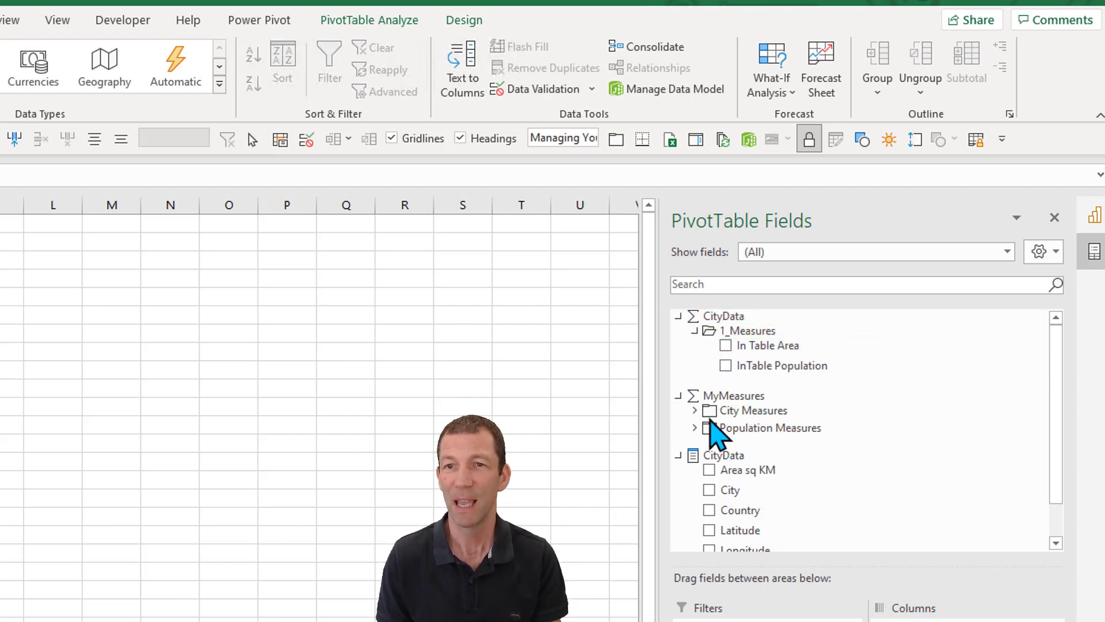
click(695, 410)
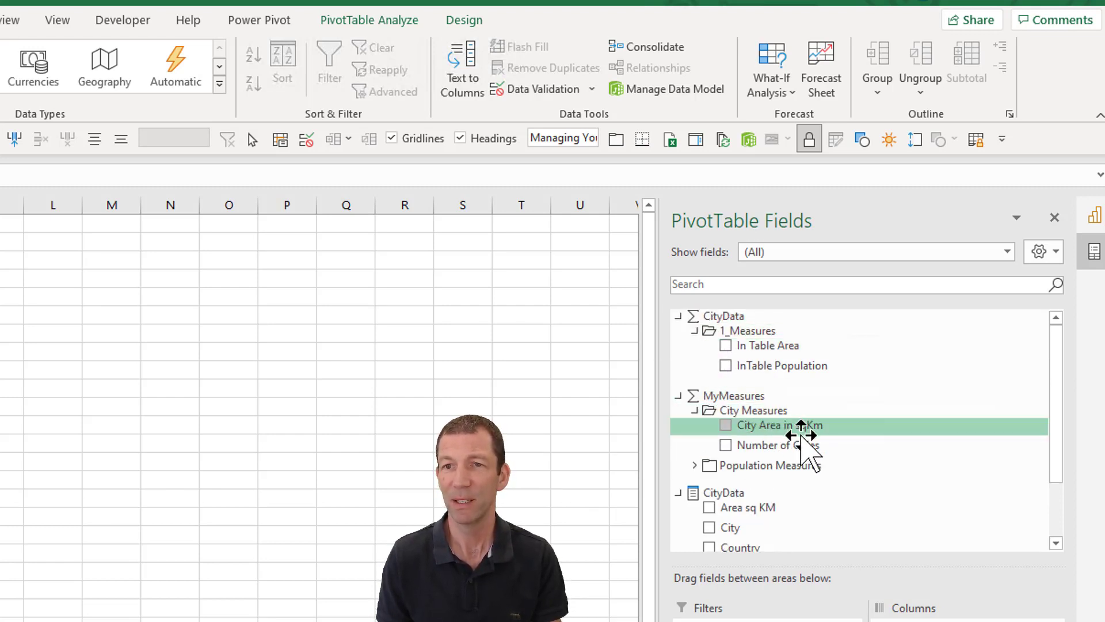